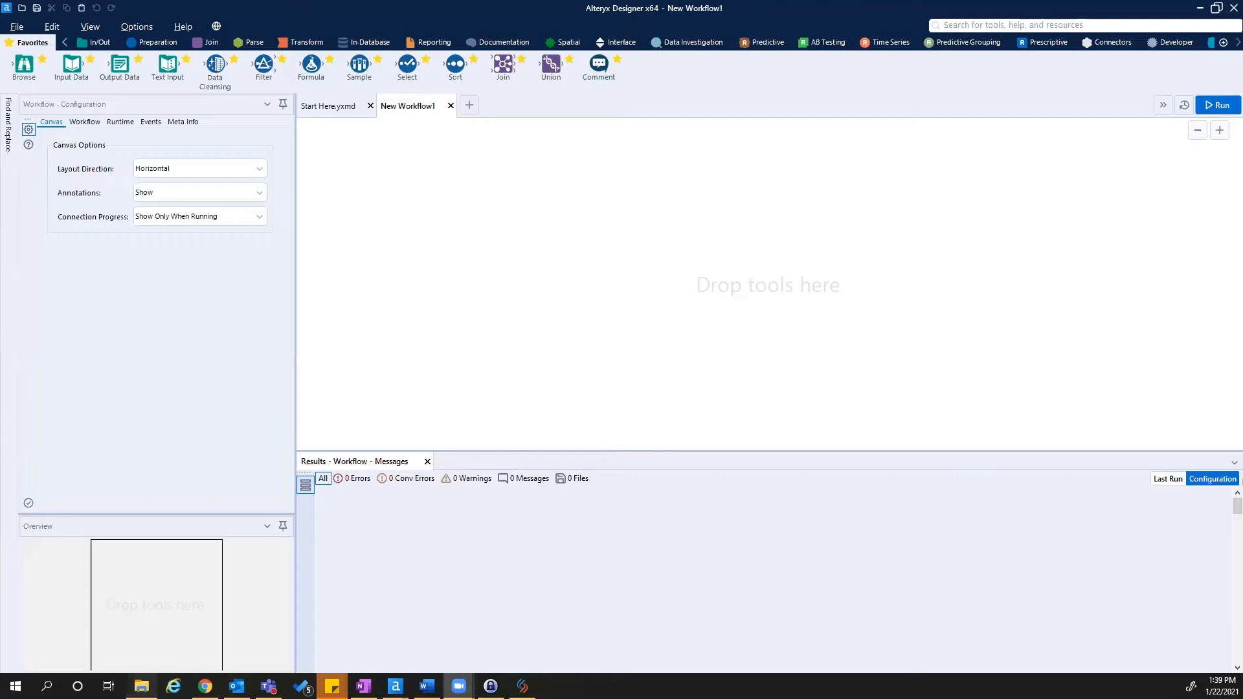
Open the Netflix Data workbook in Excel, examine how its records are stored in column A, and close it.
{"action": "left_click", "coordinate": [141, 686]}
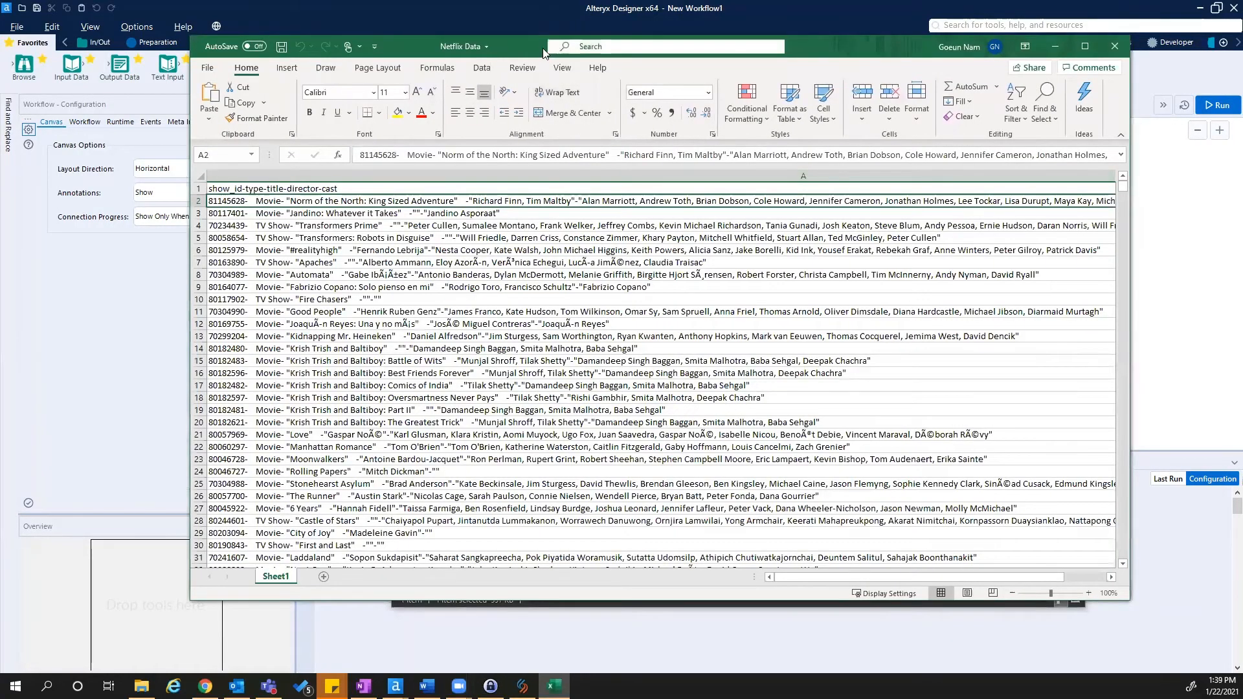
{"action": "double_click", "coordinate": [543, 50]}
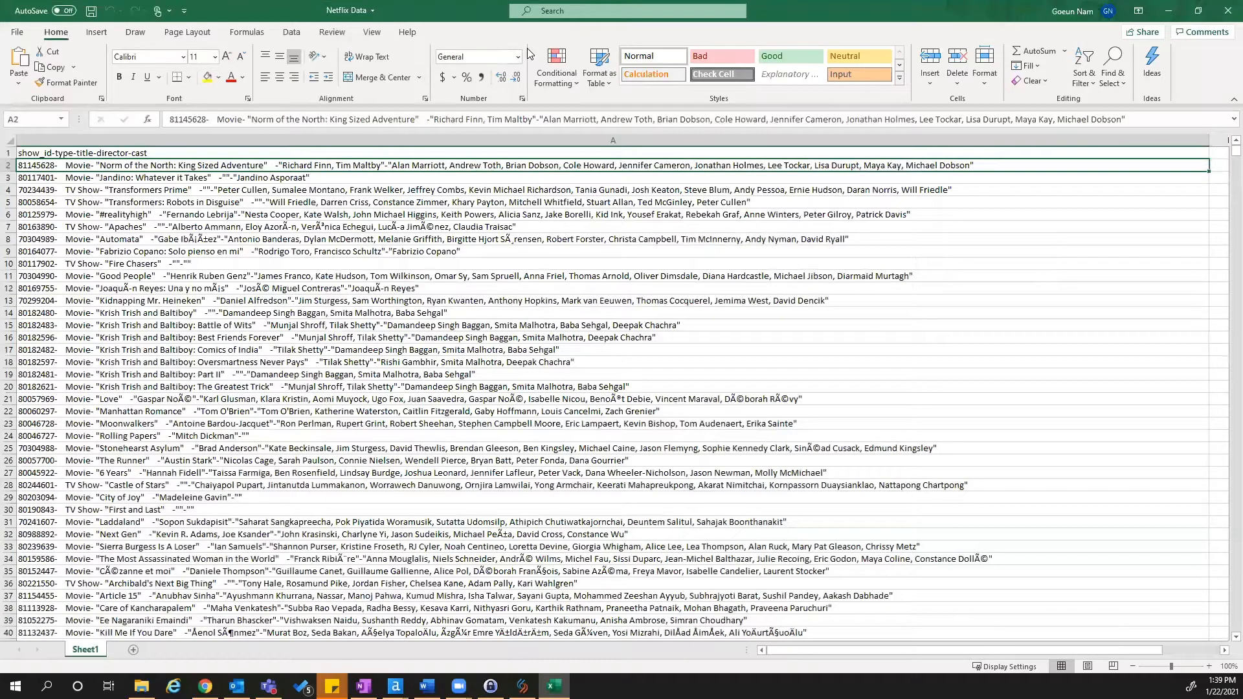
{"action": "left_click", "coordinate": [1207, 11]}
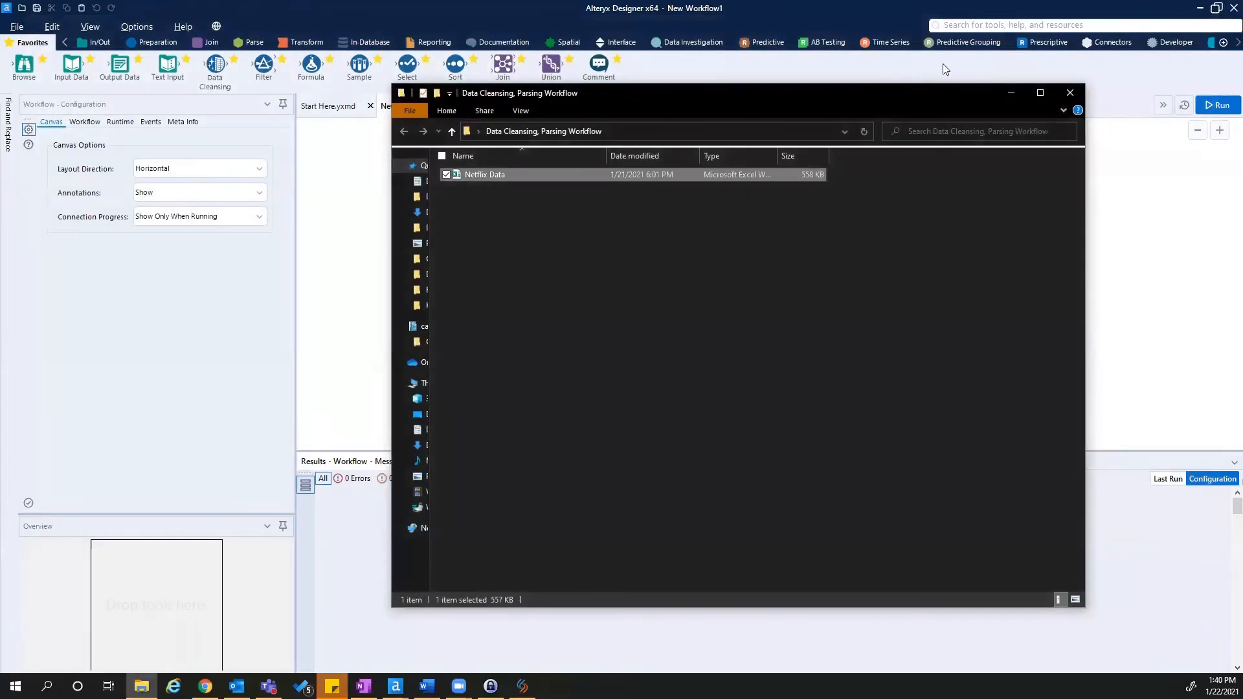
Add the Netflix Data workbook from its folder to the Alteryx workflow canvas as an input, using Sheet1.
{"action": "left_click_drag", "start_coordinate": [824, 95], "coordinate": [1004, 75]}
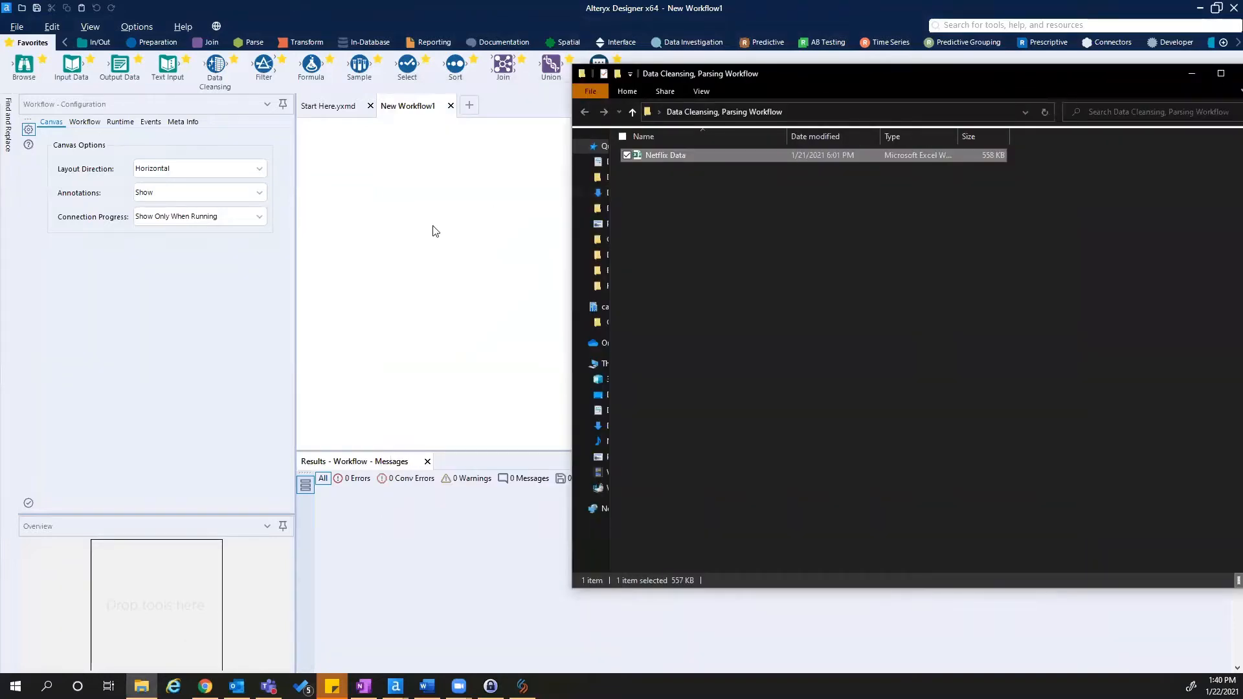
{"action": "left_click_drag", "start_coordinate": [728, 152], "coordinate": [374, 230]}
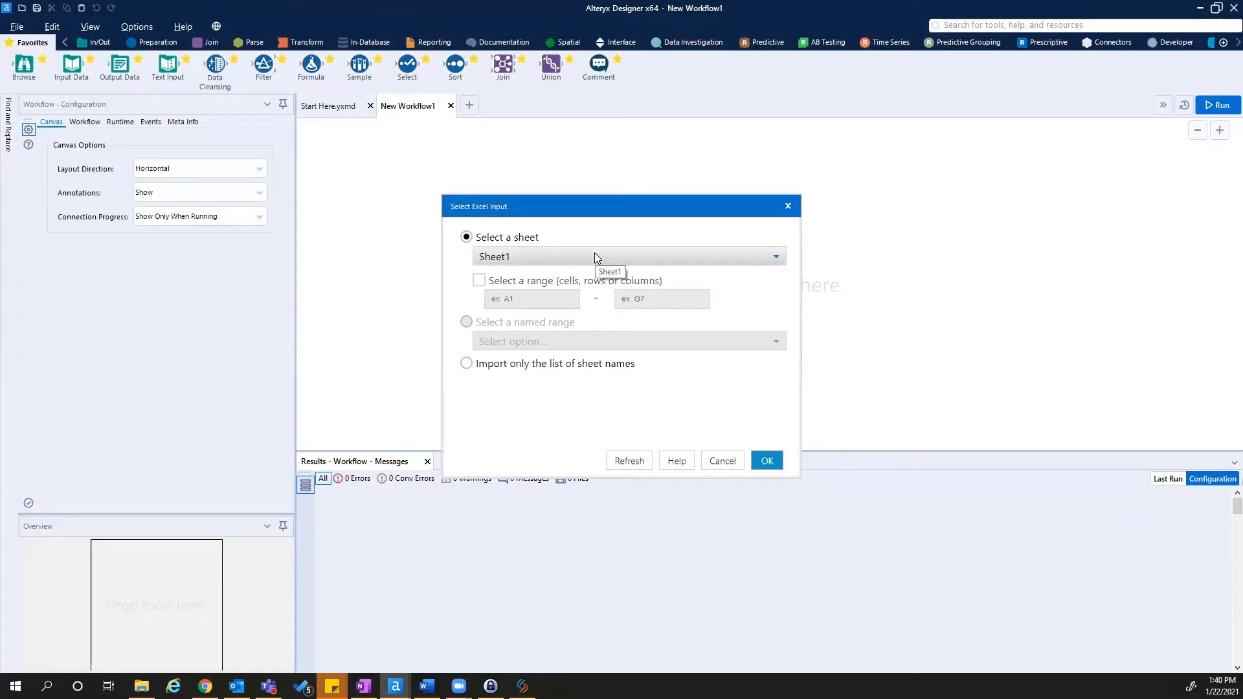
{"action": "left_click", "coordinate": [765, 463]}
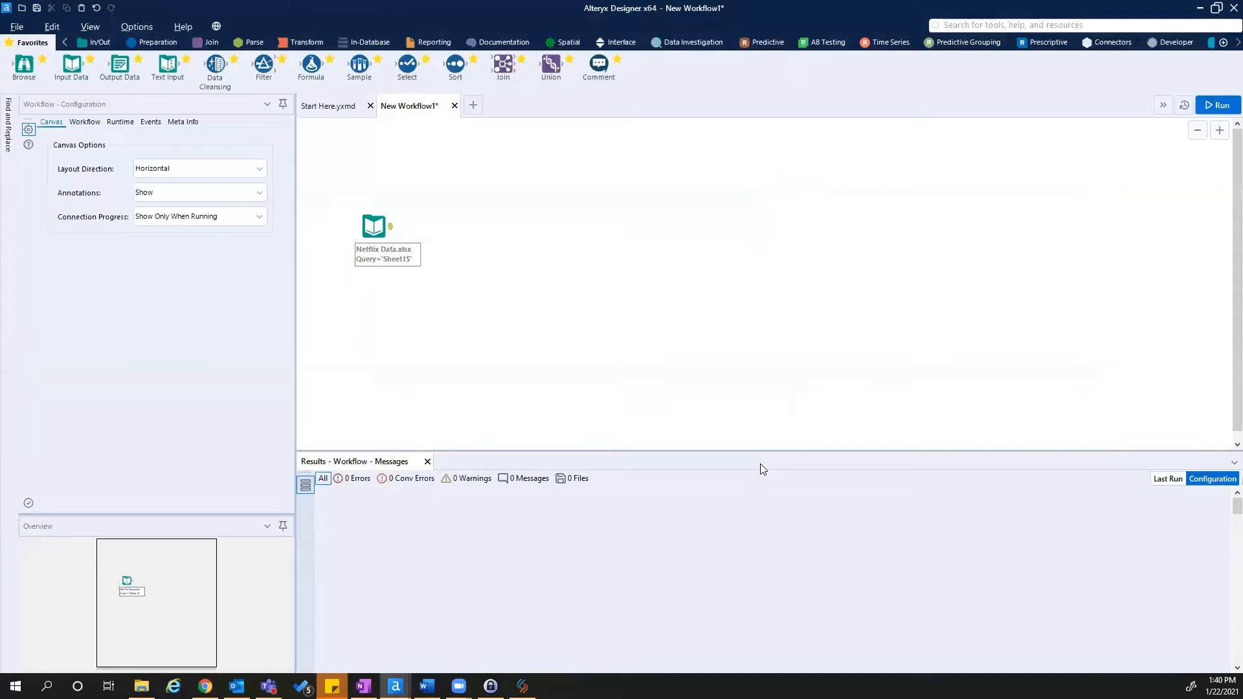
Select the Netflix Data input tool and run the workflow to load its output records.
{"action": "left_click", "coordinate": [375, 226]}
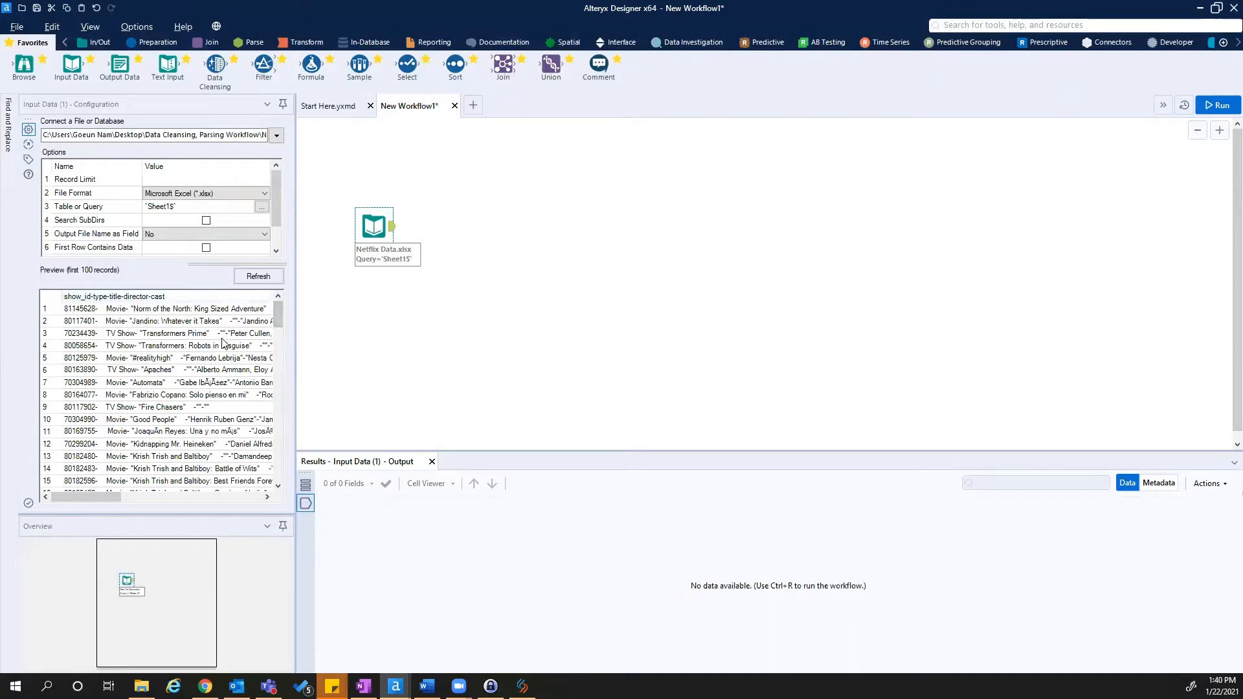
{"action": "left_click", "coordinate": [1224, 110]}
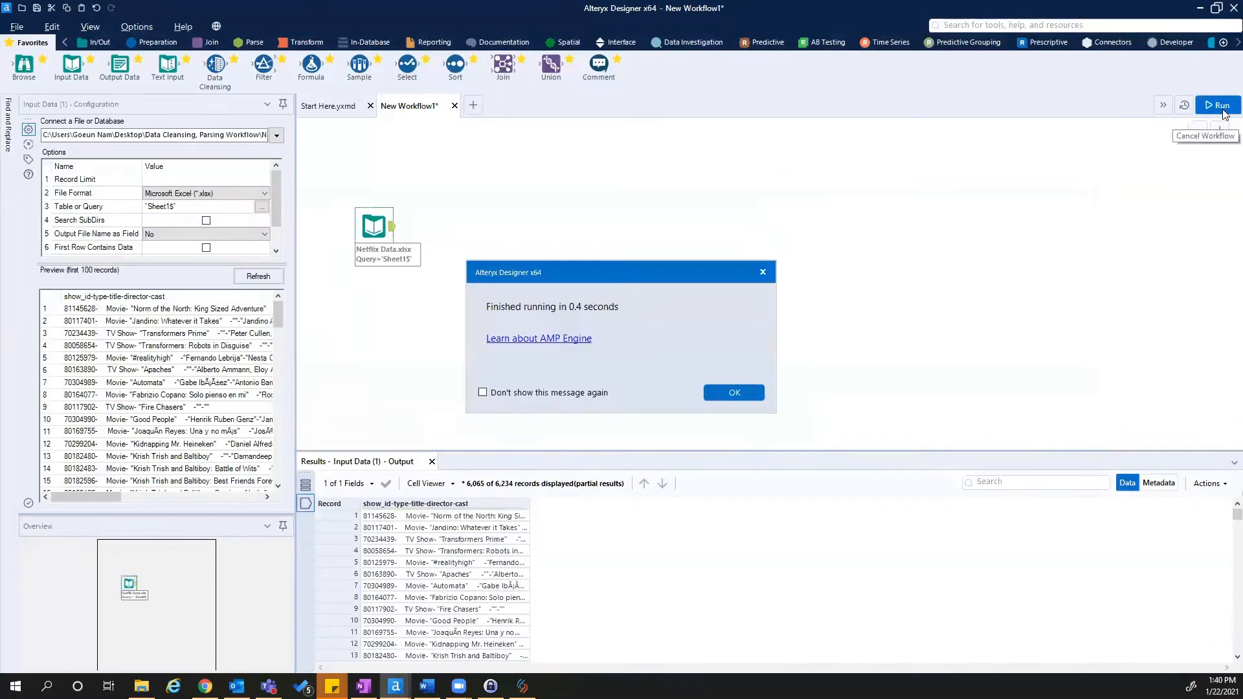
{"action": "left_click", "coordinate": [719, 395]}
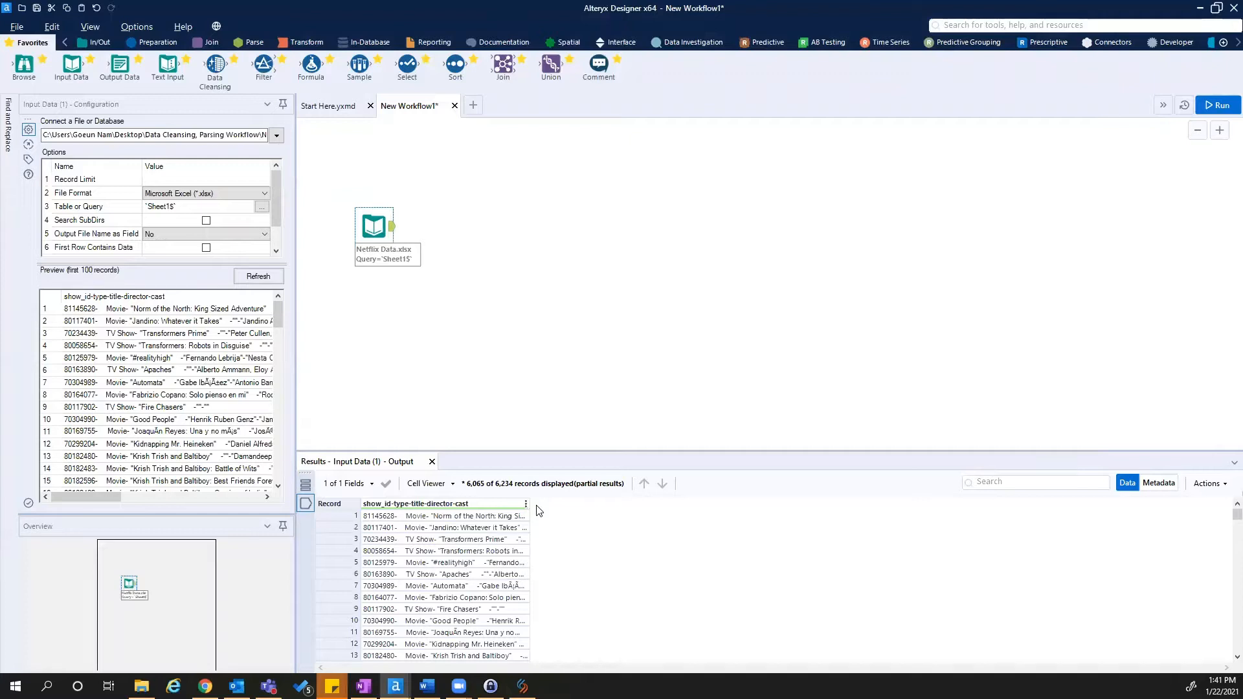
Connect a Text To Columns tool after the Netflix Data input and check the input records for the separator character.
{"action": "left_click", "coordinate": [256, 45]}
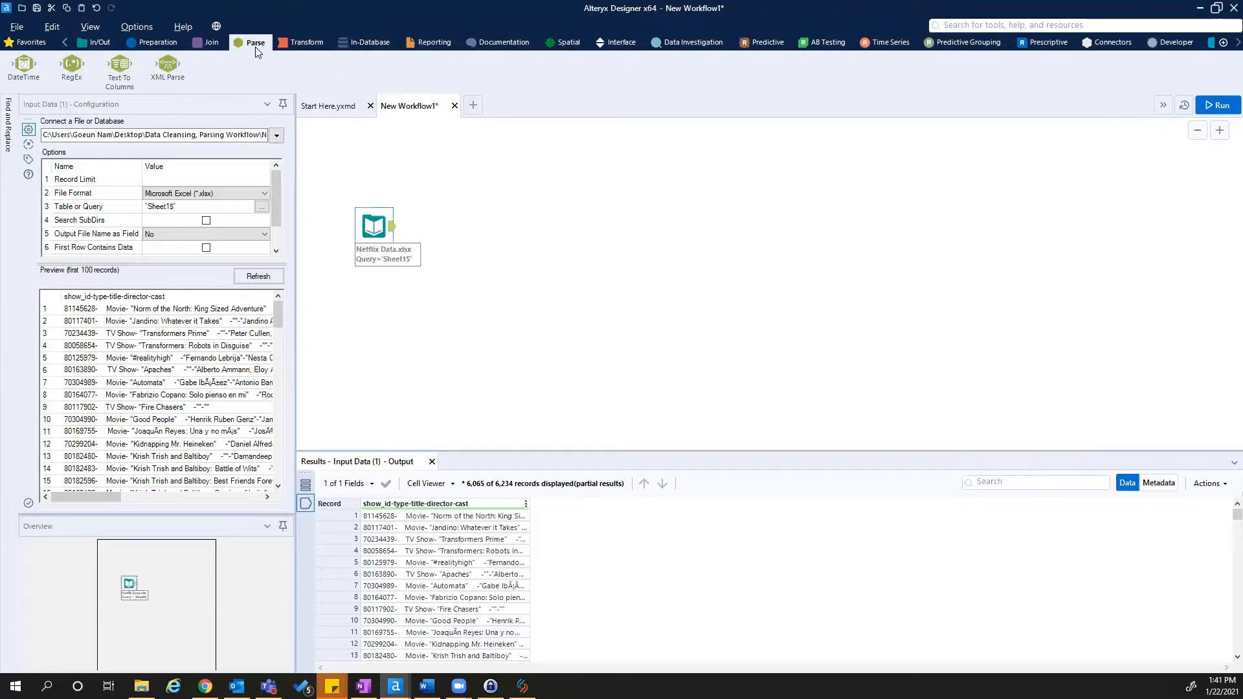
{"action": "left_click_drag", "start_coordinate": [120, 65], "coordinate": [450, 229]}
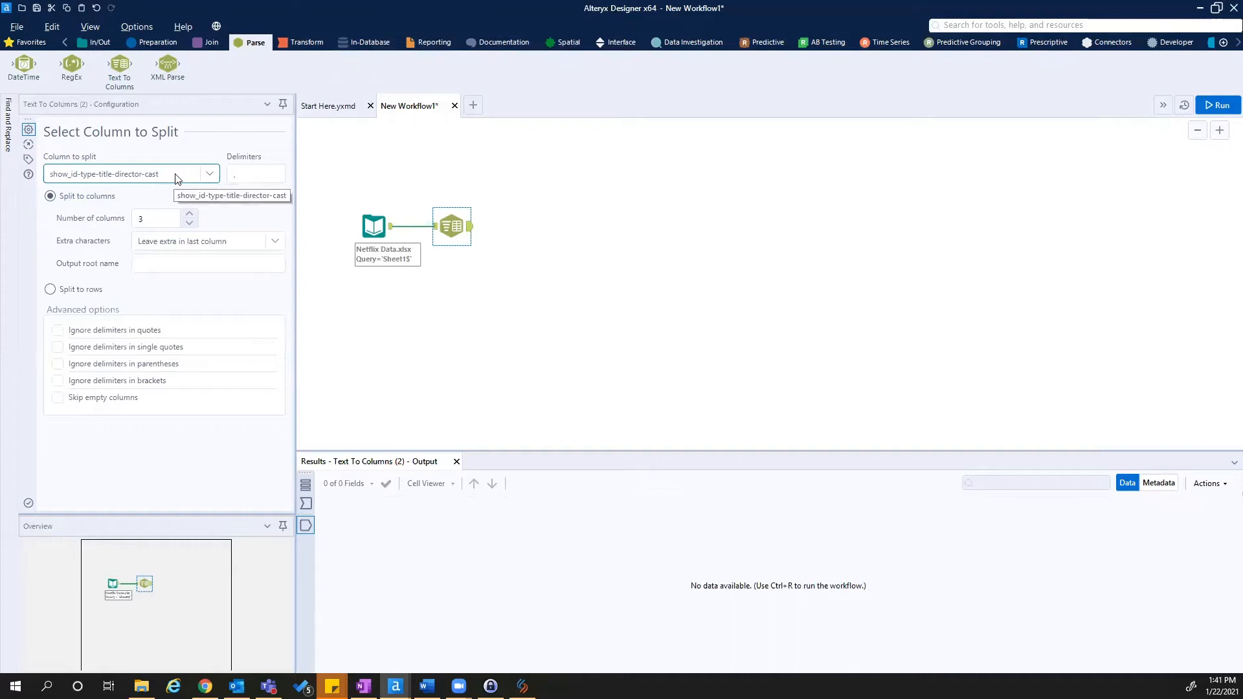
{"action": "left_click", "coordinate": [254, 177]}
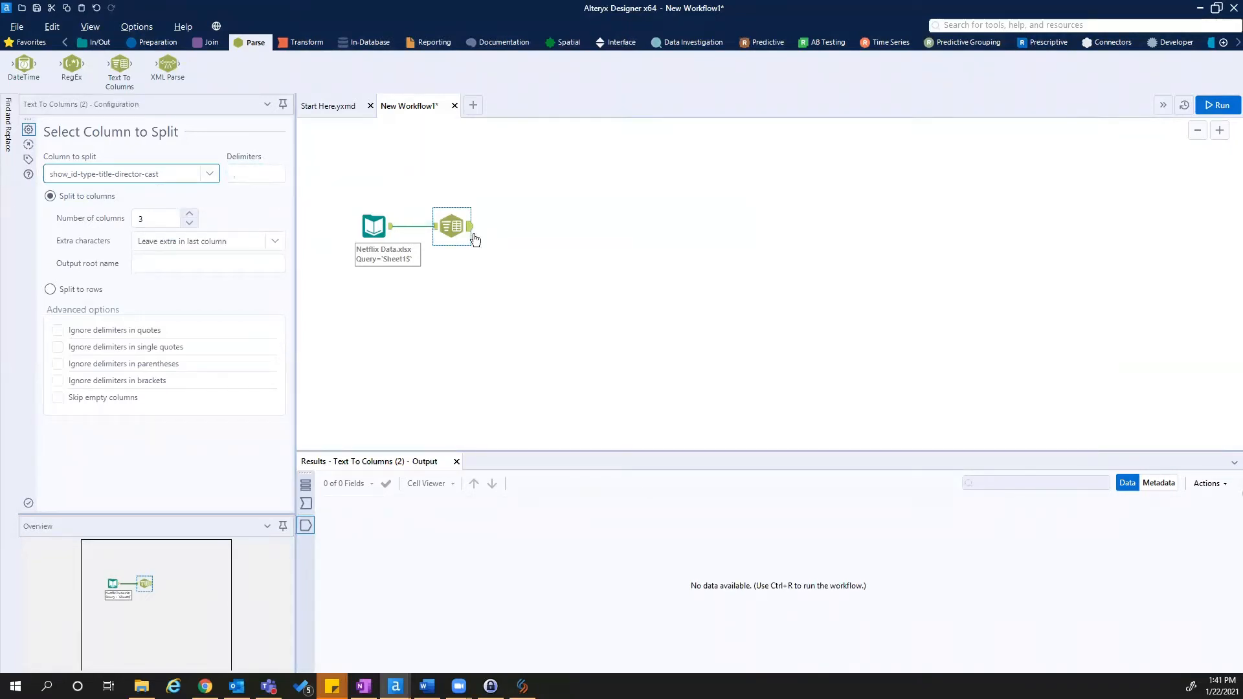
{"action": "left_click", "coordinate": [387, 228]}
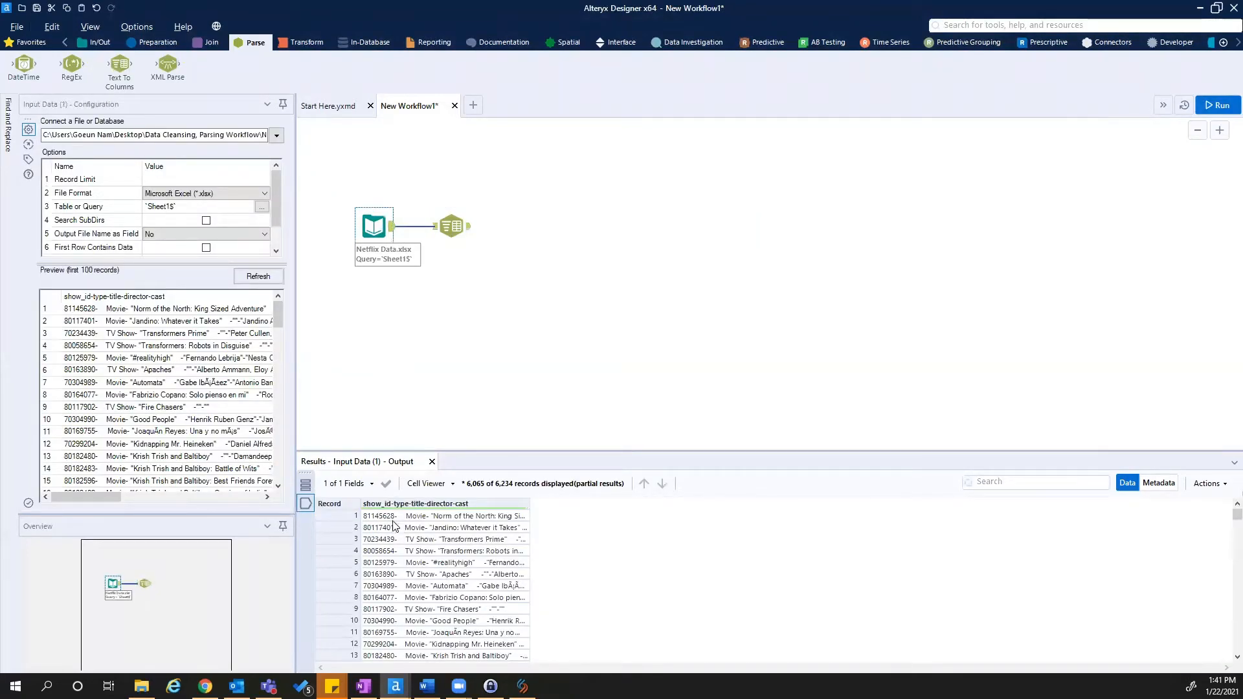
{"action": "left_click", "coordinate": [457, 224]}
Set the Text To Columns delimiter to - and the number of columns to 6, ignoring delimiters in quotes and skipping empty columns.
{"action": "left_click", "coordinate": [259, 175]}
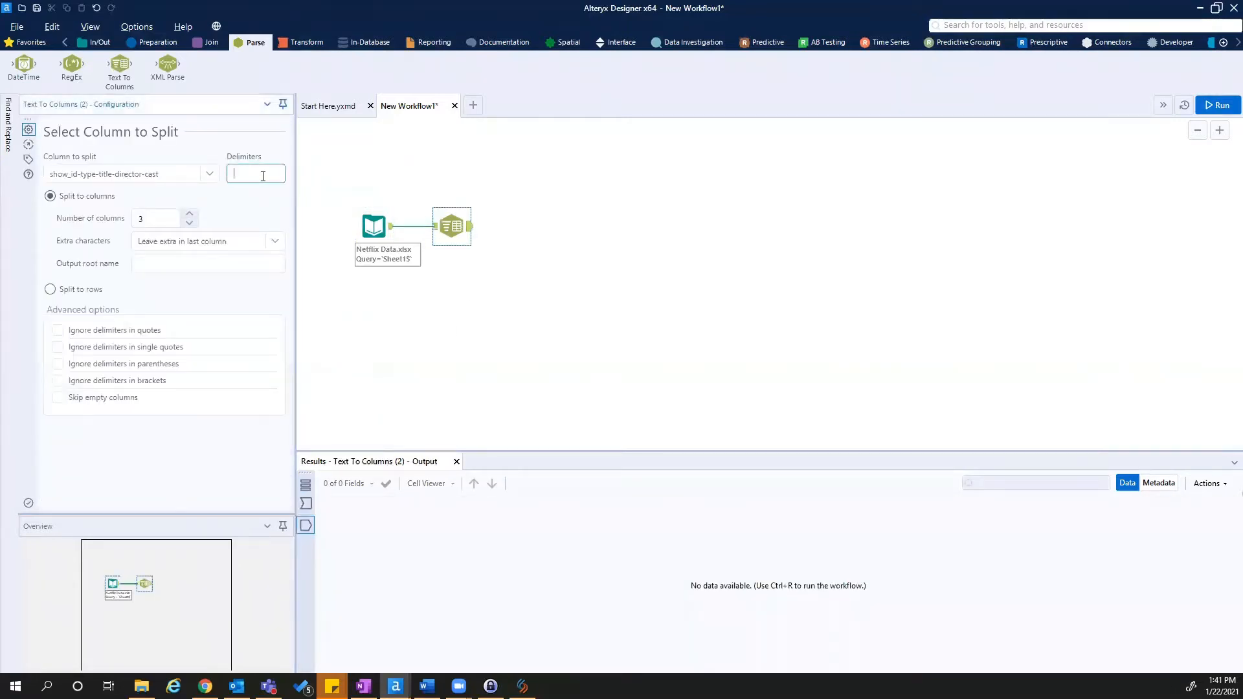
{"action": "type", "text": "-"}
{"action": "left_click", "coordinate": [161, 227]}
{"action": "type", "text": "6"}
{"action": "left_click", "coordinate": [248, 246]}
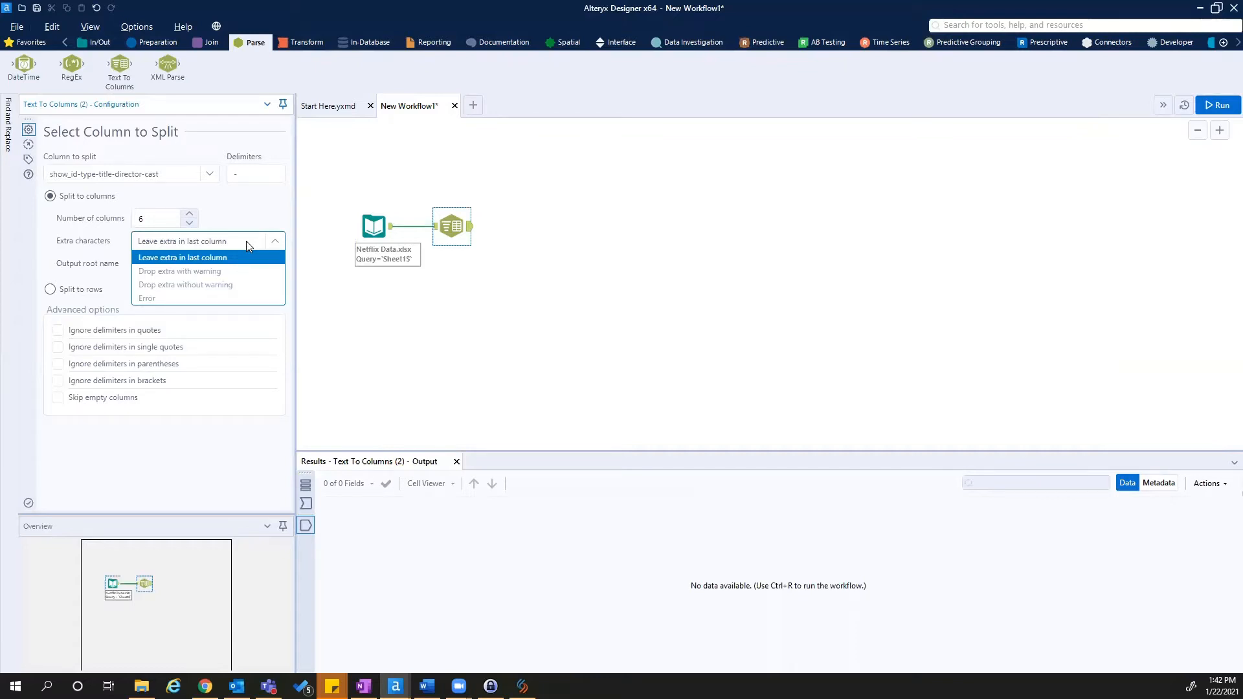
{"action": "left_click", "coordinate": [246, 241]}
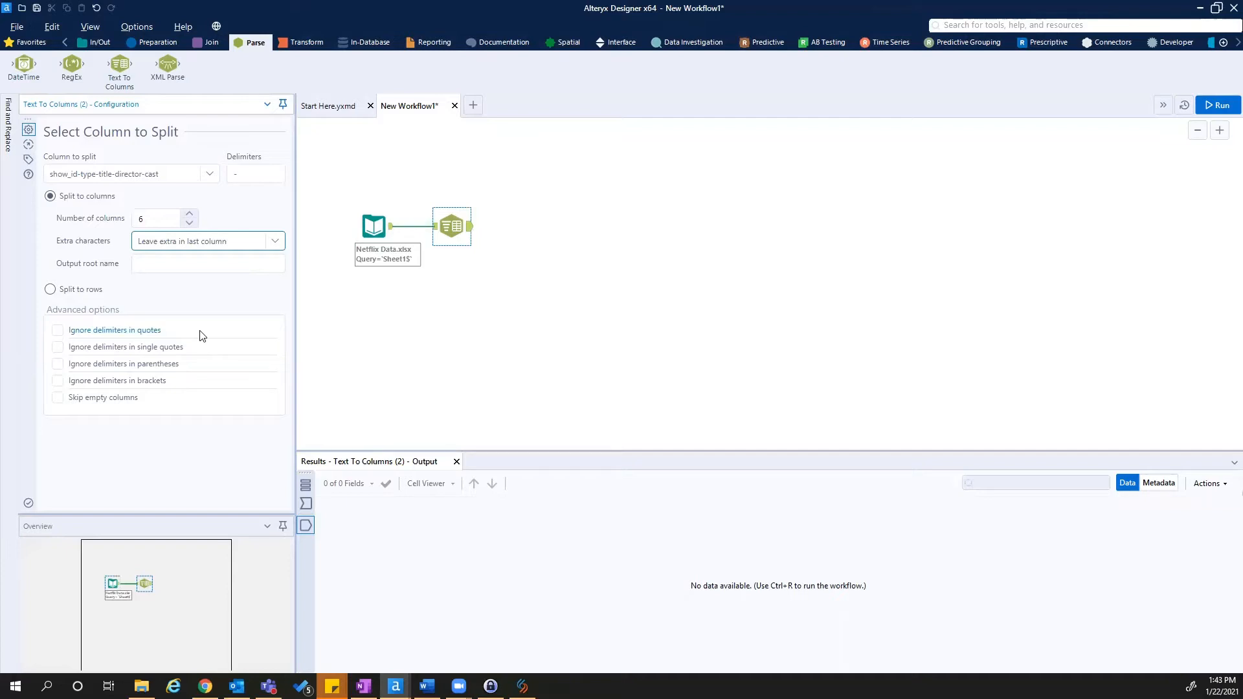
{"action": "left_click", "coordinate": [70, 331]}
{"action": "left_click", "coordinate": [58, 403]}
Run the workflow and inspect columns 2 and 3 of the split output for data quality issues.
{"action": "left_click", "coordinate": [1223, 108]}
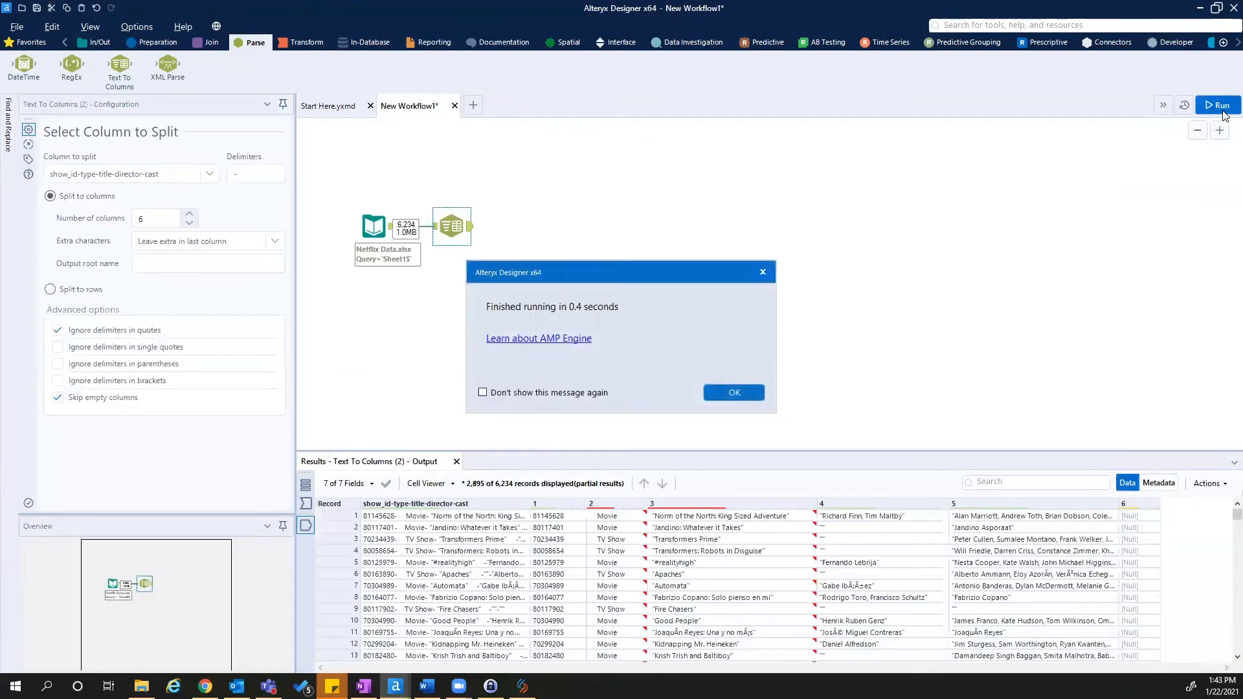
{"action": "left_click", "coordinate": [730, 394]}
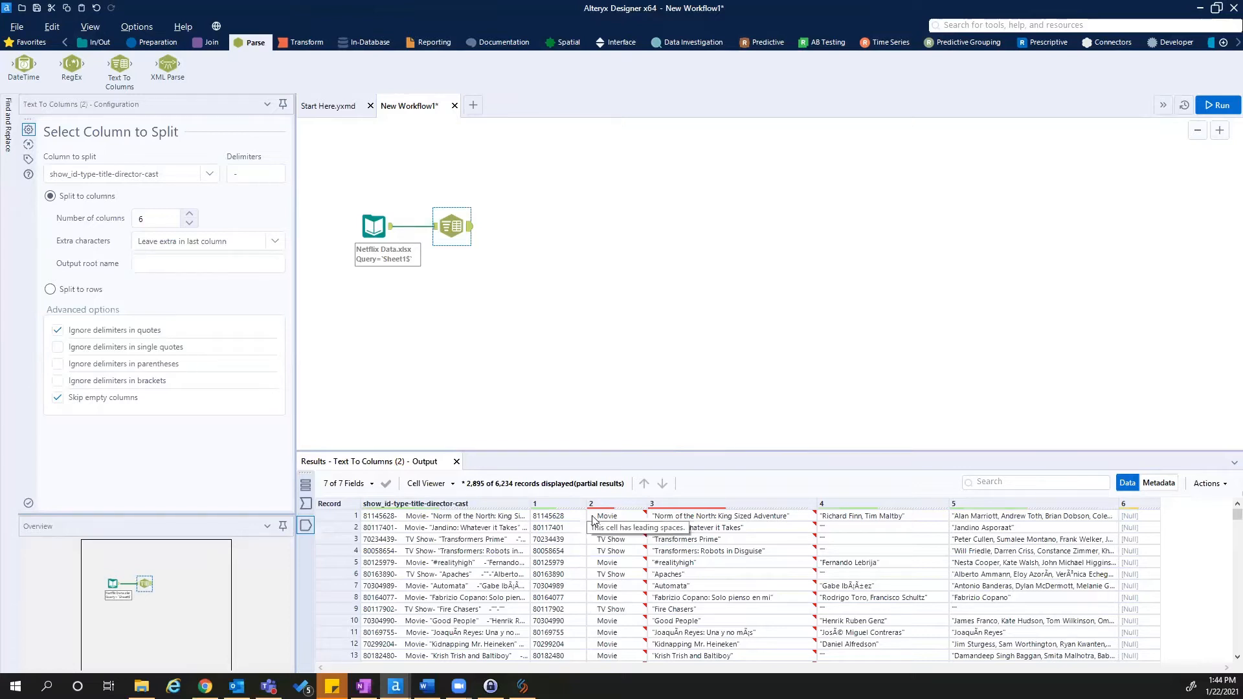
{"action": "mouse_move", "coordinate": [599, 509]}
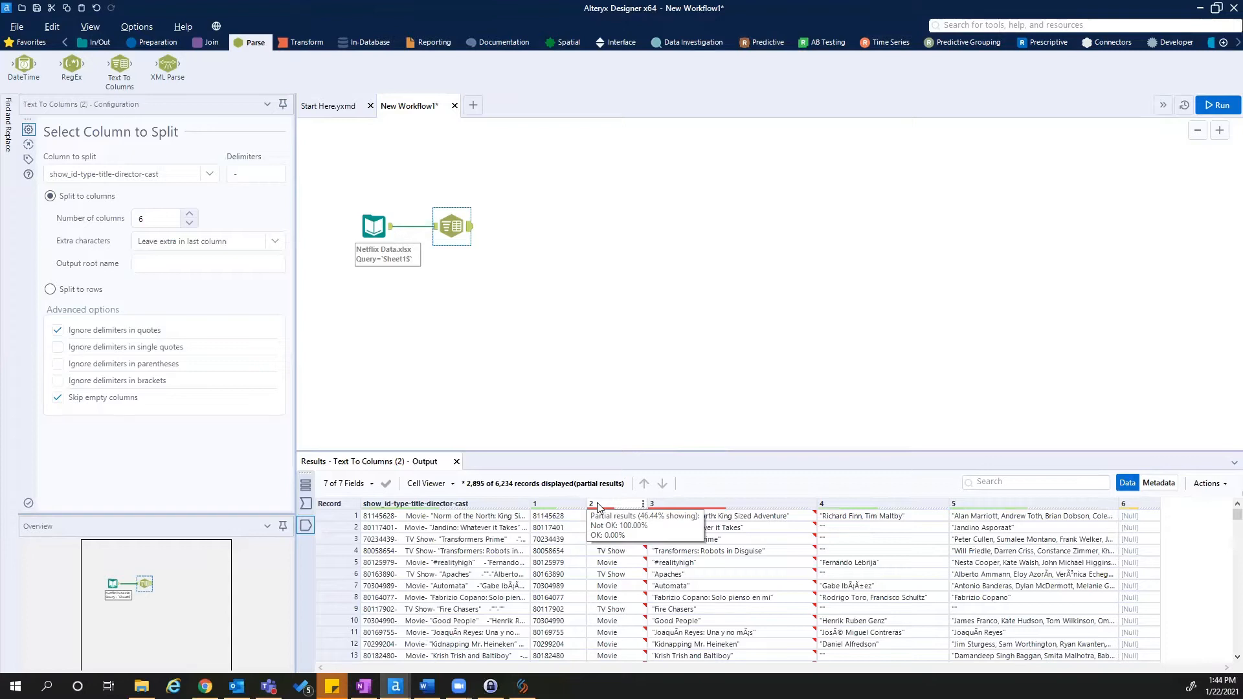
{"action": "mouse_move", "coordinate": [643, 519]}
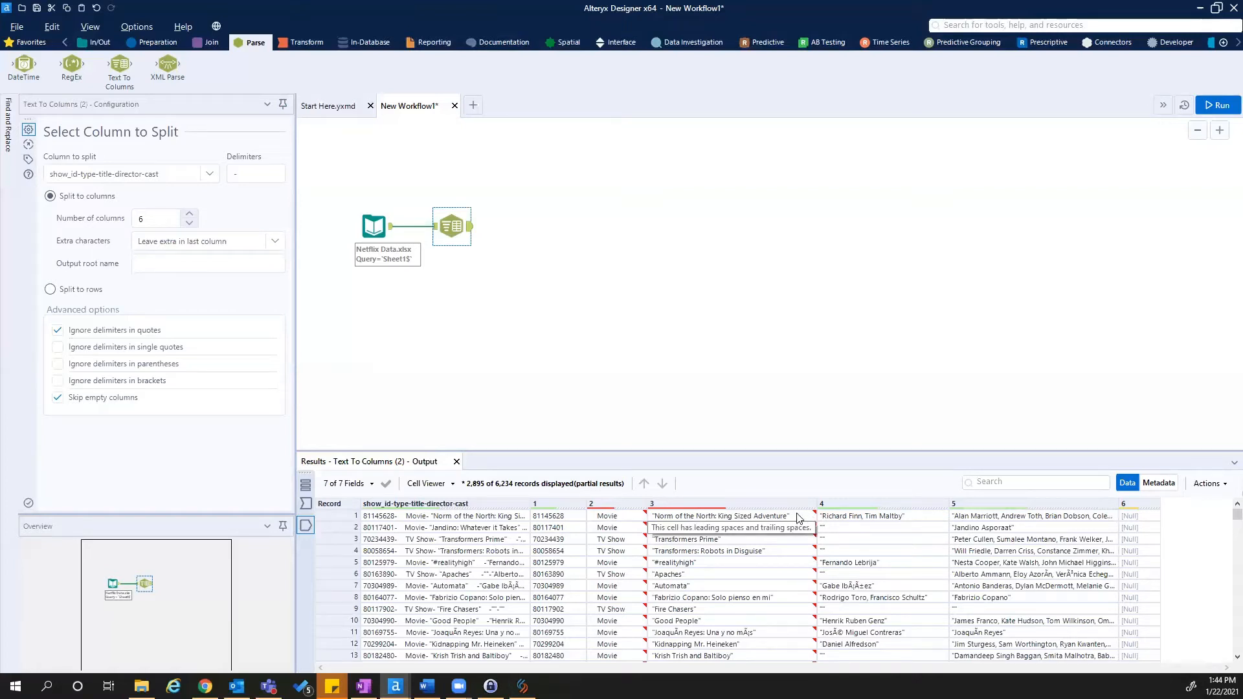
Connect a Data Cleansing tool after Text To Columns and recheck the quality of split columns 3 and 6.
{"action": "left_click", "coordinate": [154, 43]}
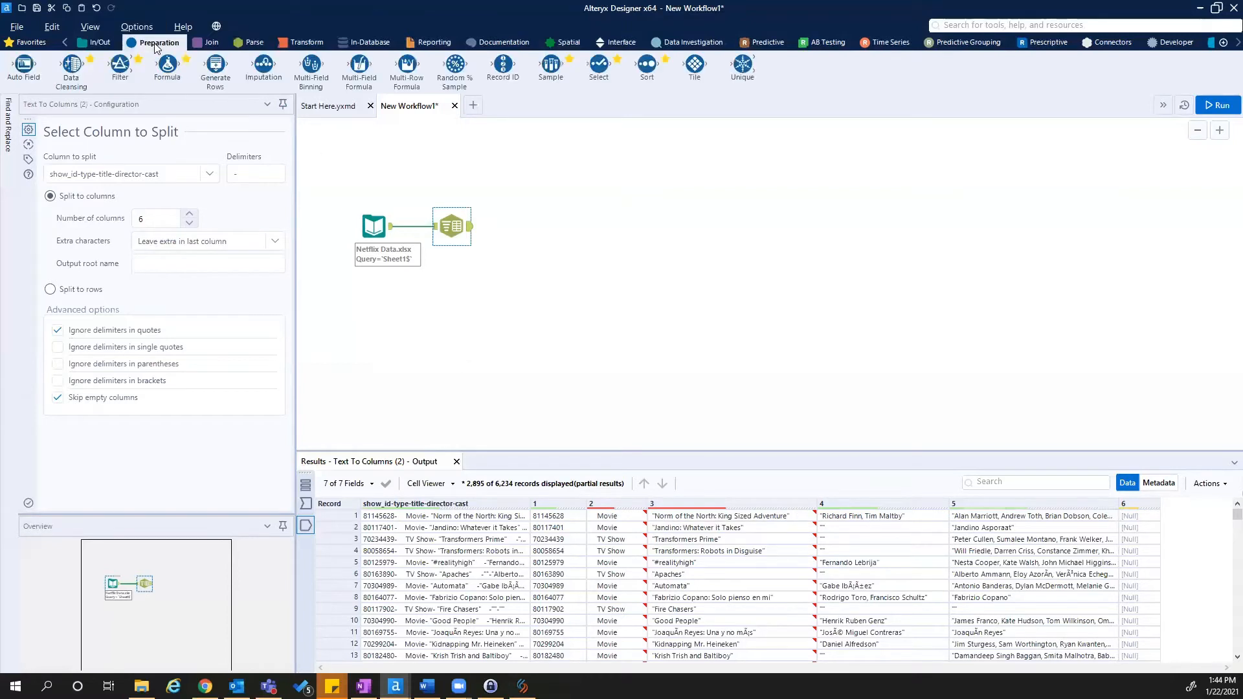
{"action": "left_click_drag", "start_coordinate": [71, 64], "coordinate": [535, 226]}
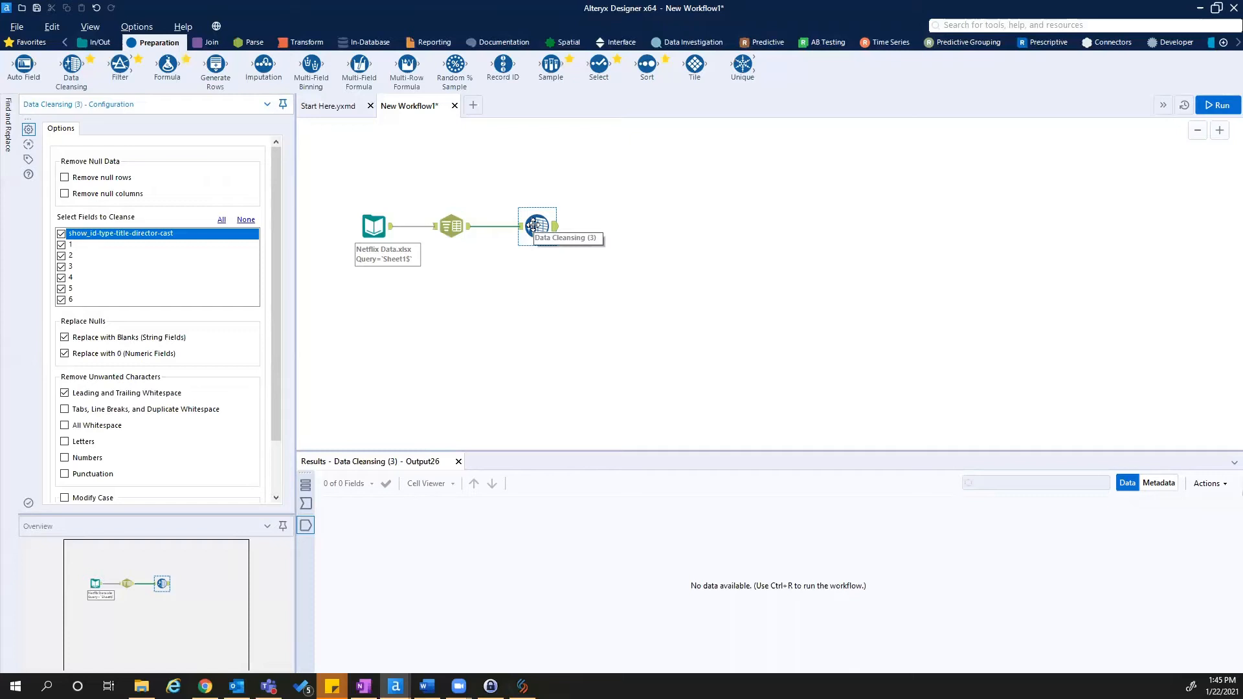
{"action": "left_click", "coordinate": [457, 233]}
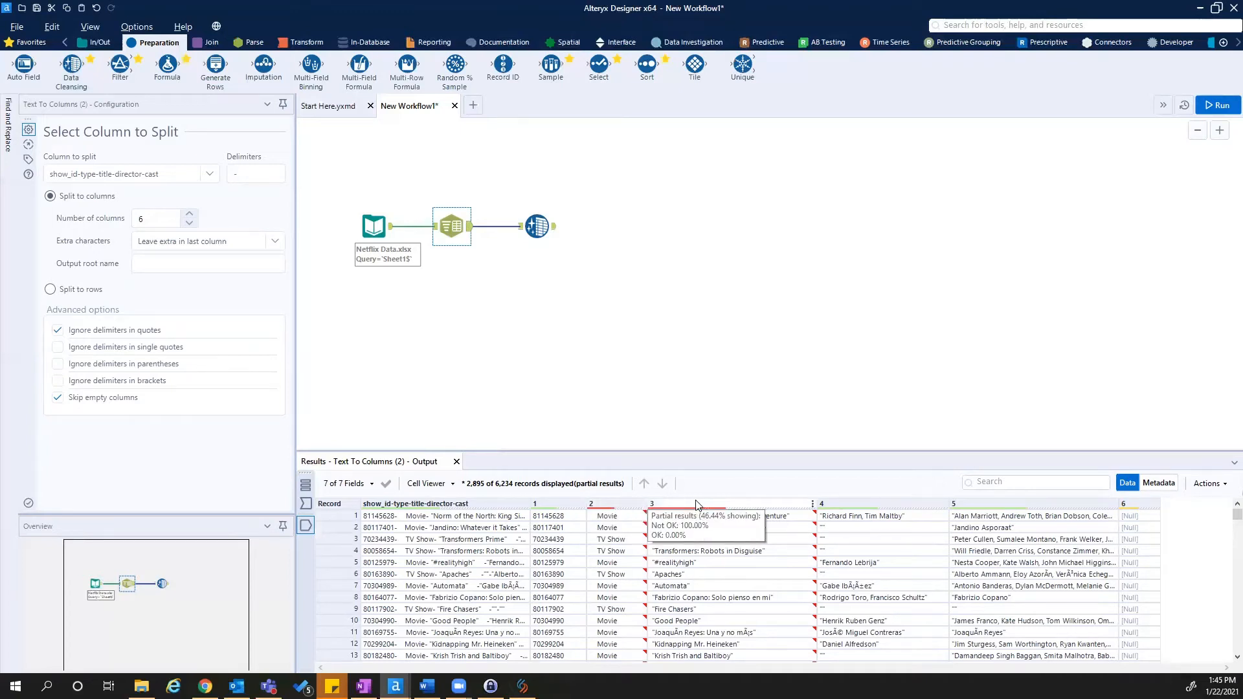
{"action": "mouse_move", "coordinate": [1137, 509]}
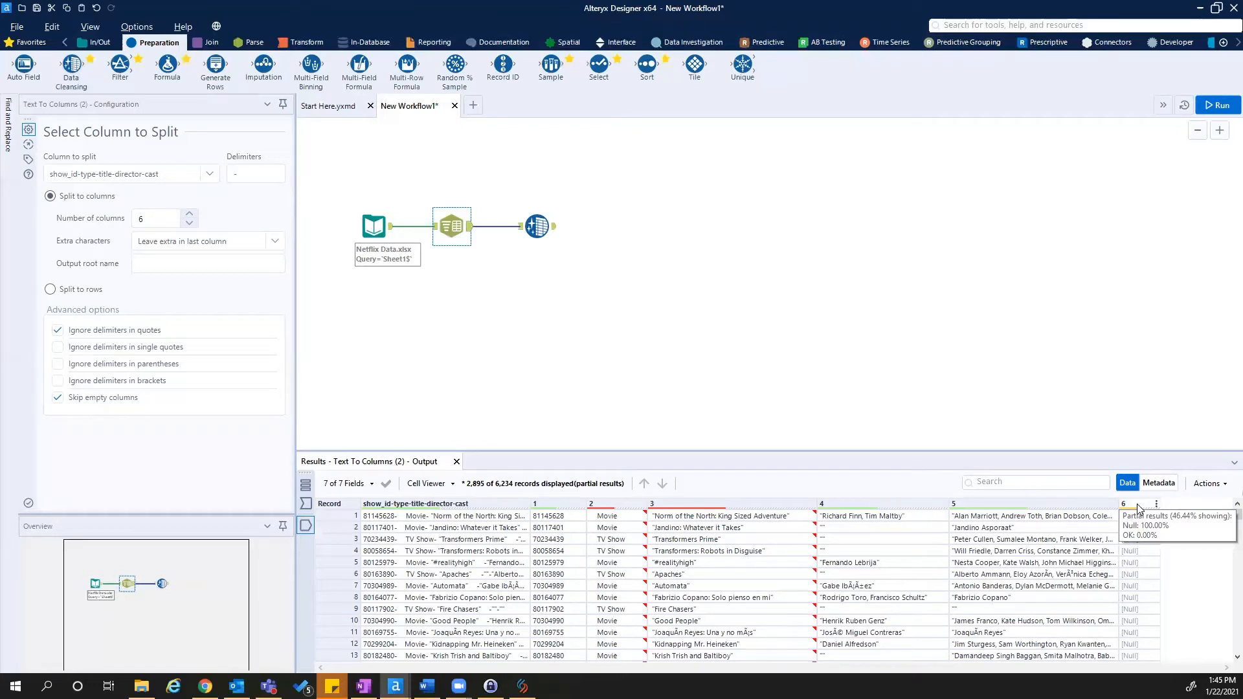
Set Data Cleansing to remove null columns and exclude fields show_id-type-title-director-cast, 1, 4 and 5 from cleansing.
{"action": "left_click", "coordinate": [537, 220]}
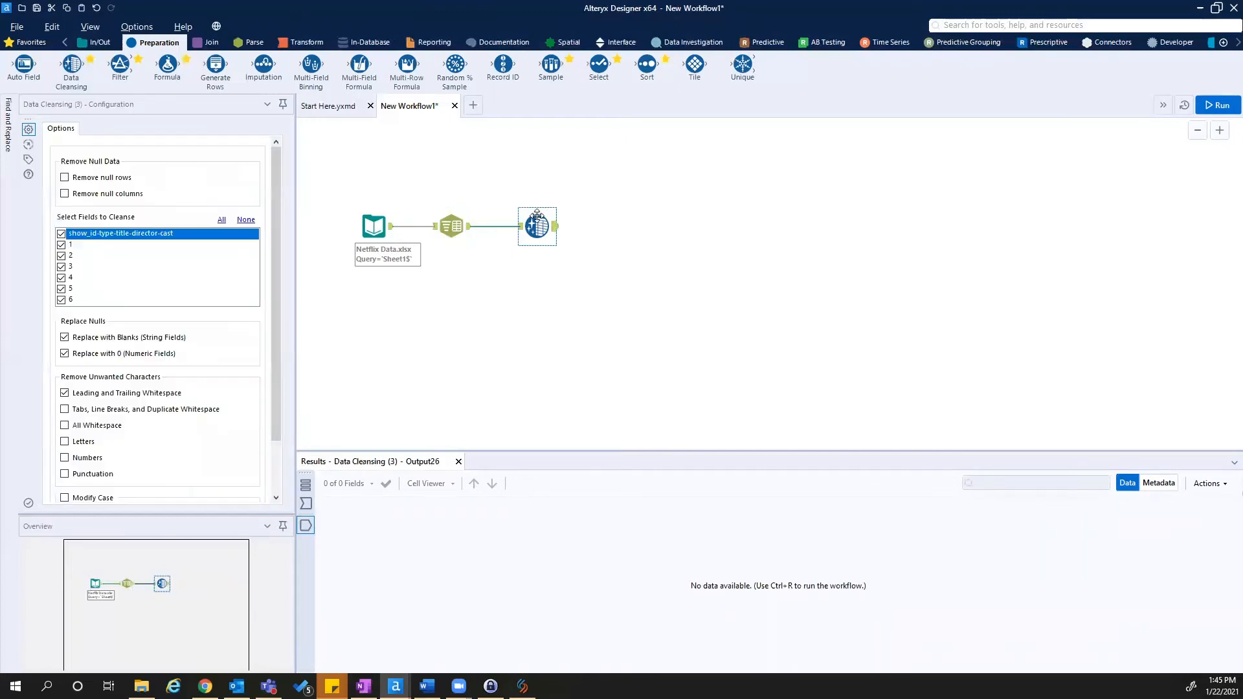
{"action": "left_click", "coordinate": [83, 199]}
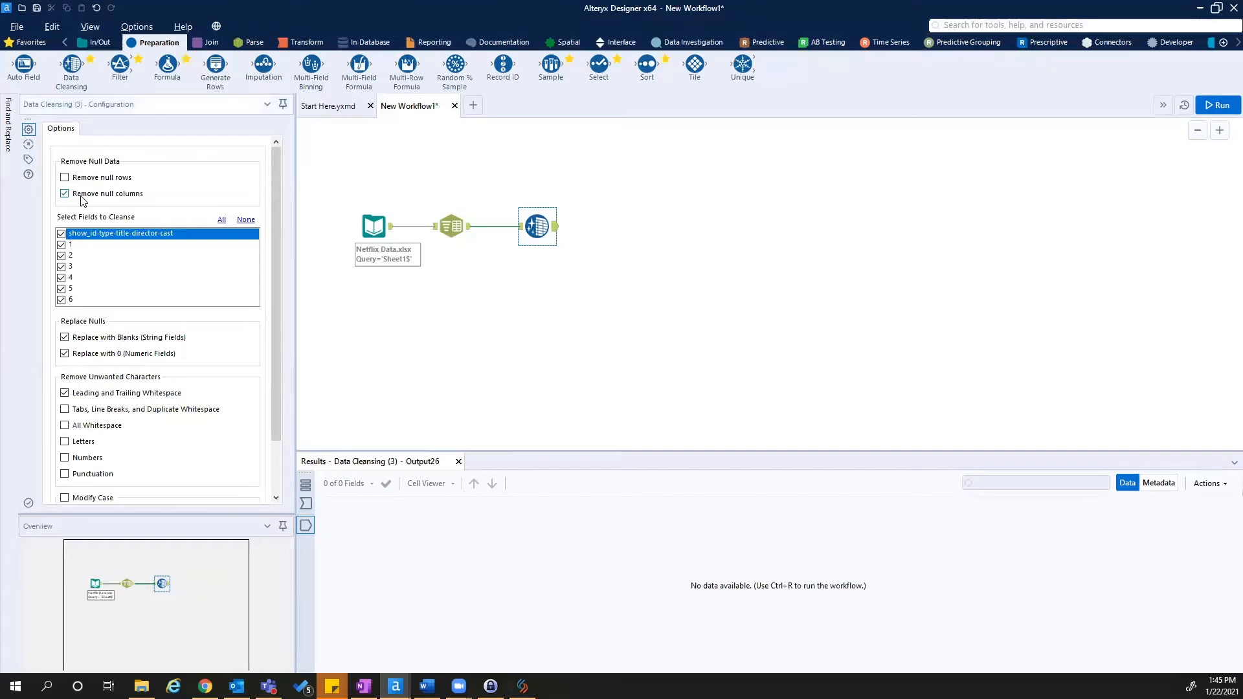
{"action": "left_click", "coordinate": [61, 234]}
{"action": "left_click", "coordinate": [61, 244]}
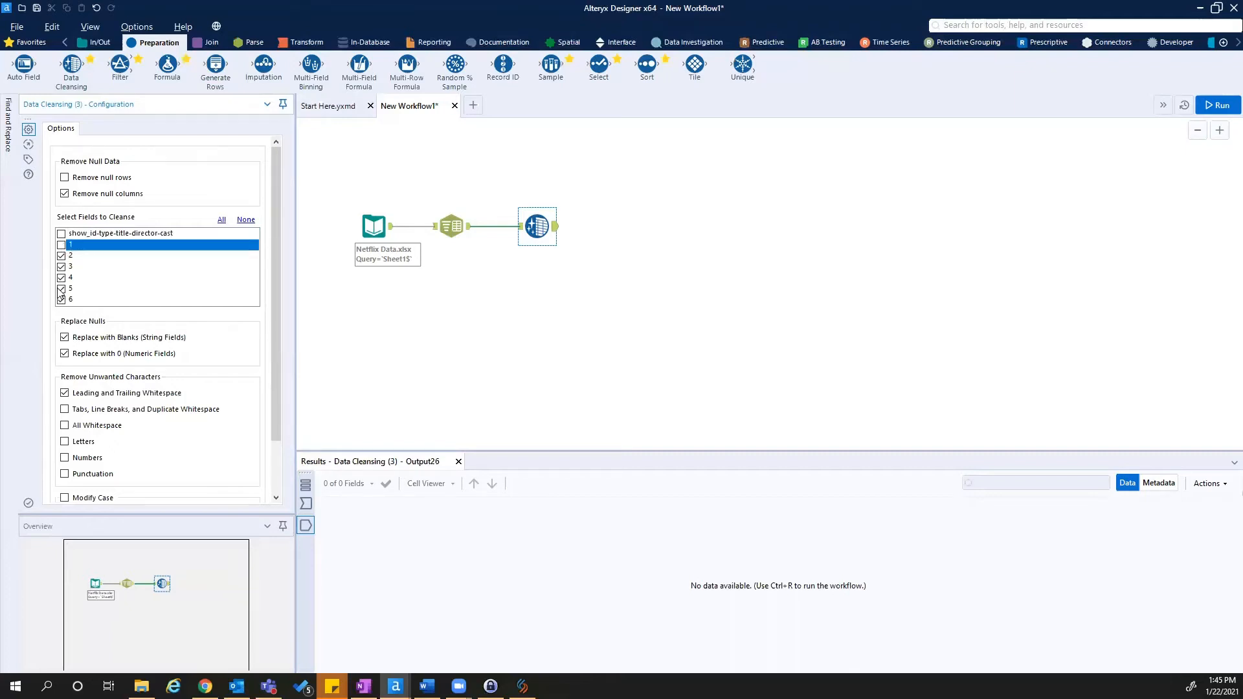
{"action": "left_click", "coordinate": [62, 278]}
{"action": "left_click", "coordinate": [61, 289]}
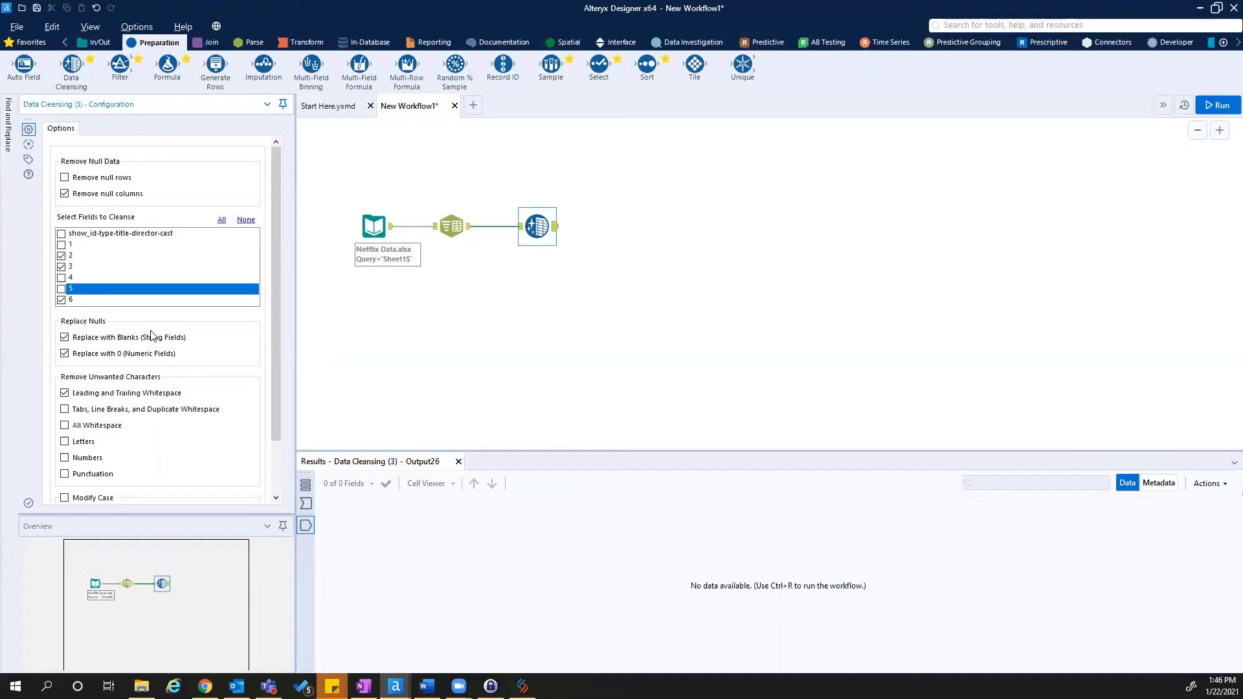
{"action": "scroll", "coordinate": [152, 335], "scroll_direction": "down", "scroll_amount": 1}
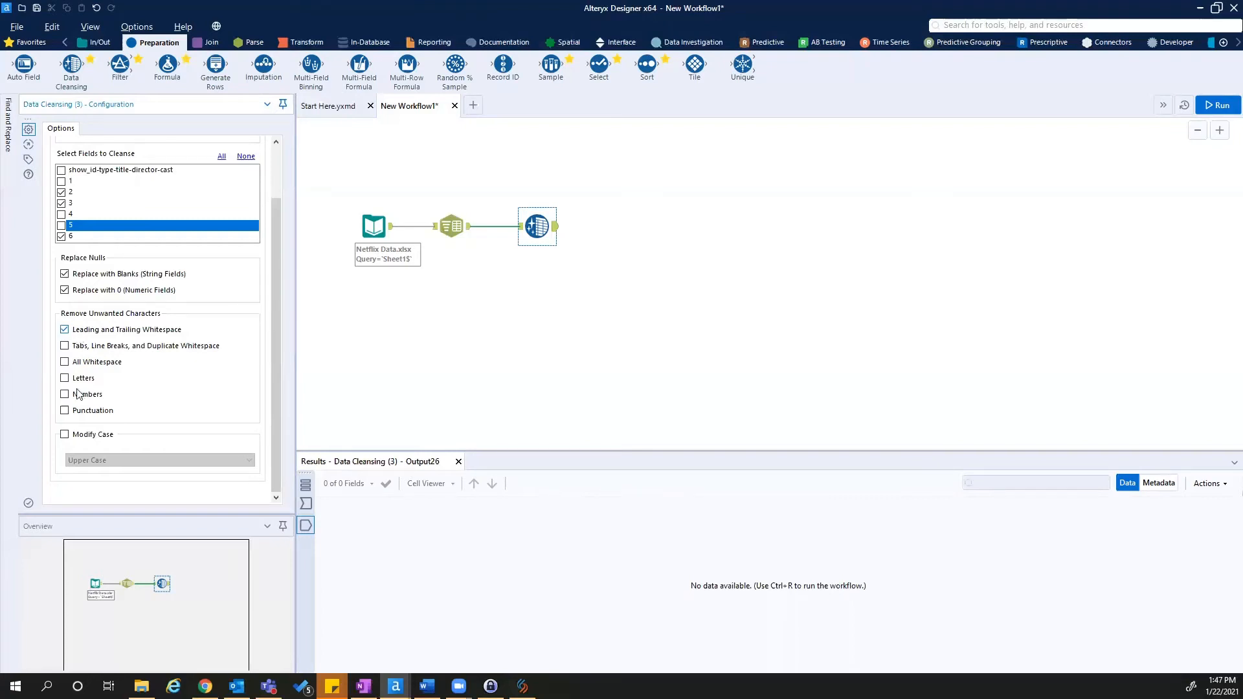
{"action": "left_click", "coordinate": [83, 435]}
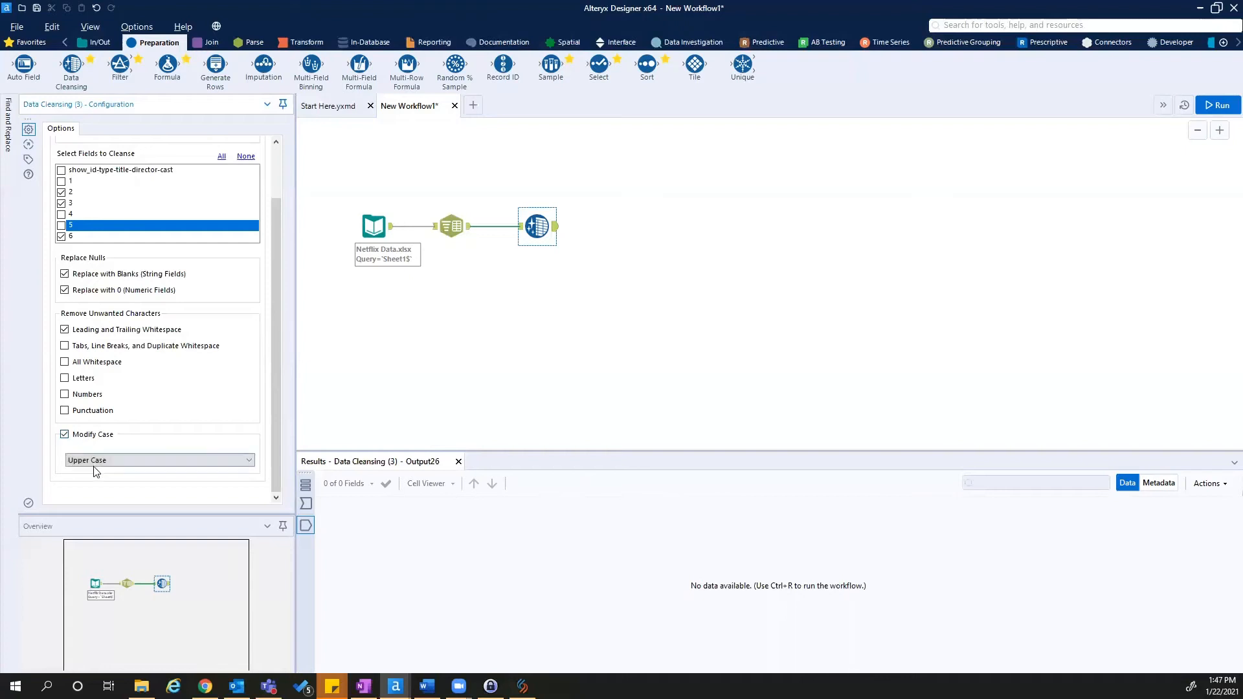
{"action": "left_click", "coordinate": [98, 462]}
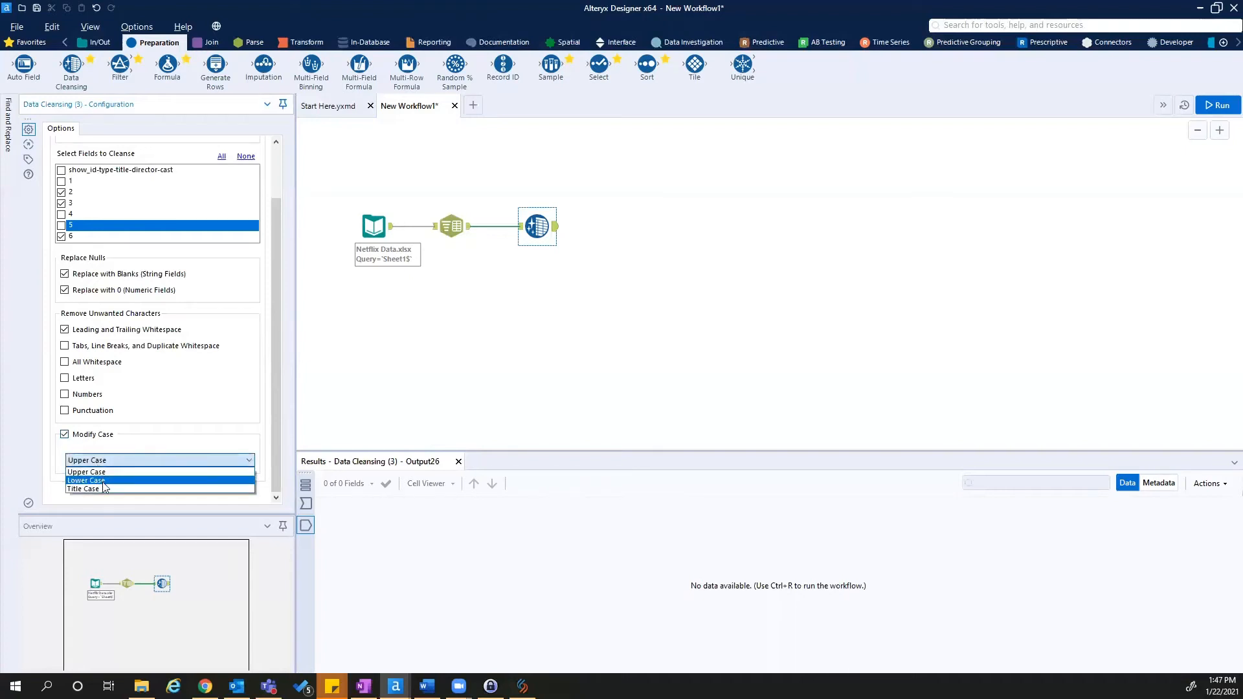
{"action": "left_click", "coordinate": [102, 459]}
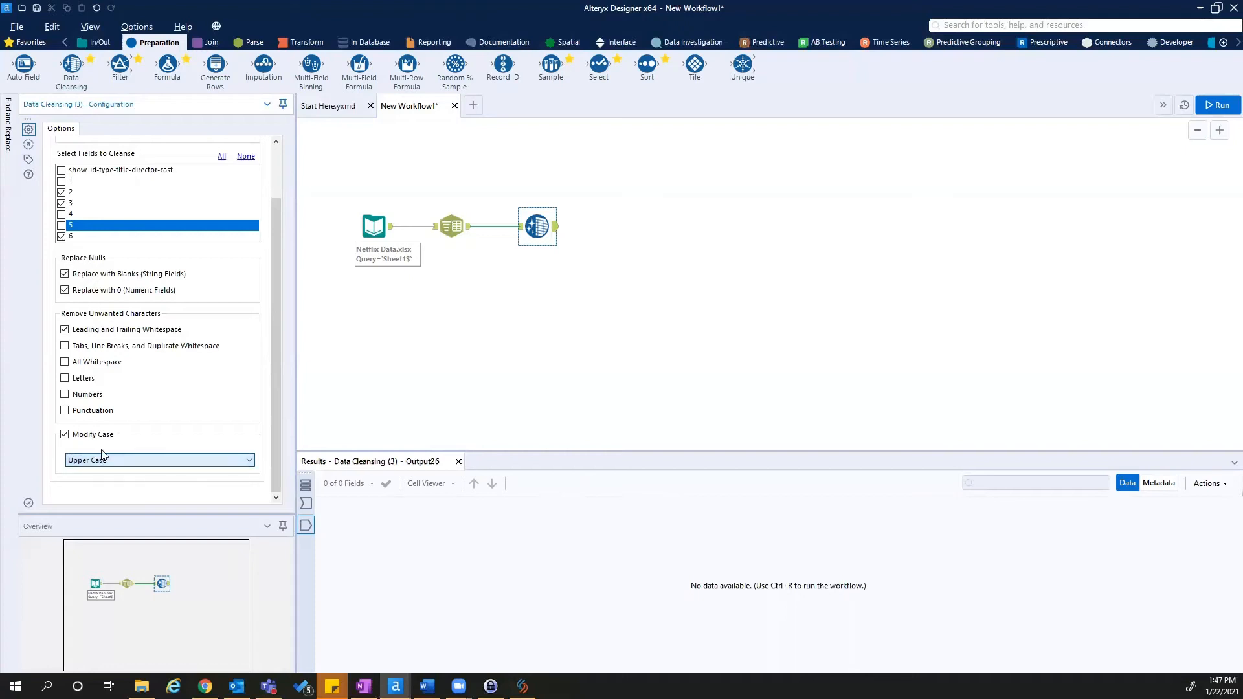
{"action": "left_click", "coordinate": [66, 436]}
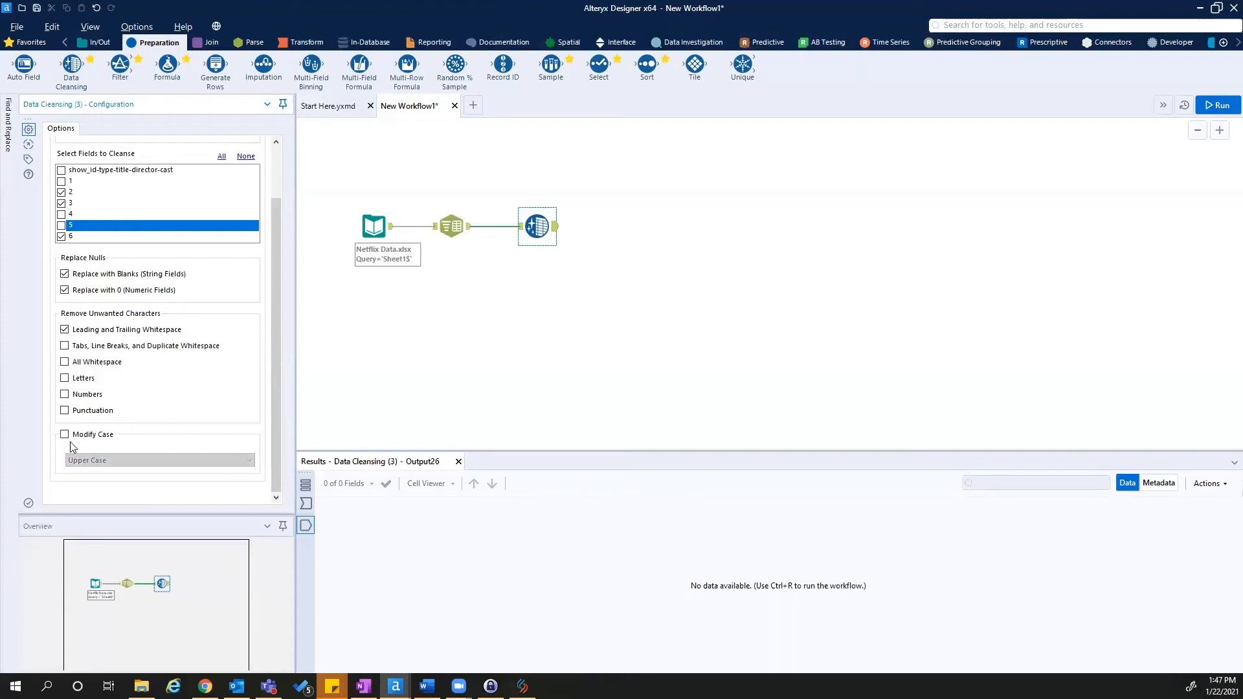
Run the workflow to apply the Data Cleansing settings to the split Netflix data.
{"action": "scroll", "coordinate": [104, 357], "scroll_direction": "up", "scroll_amount": 1}
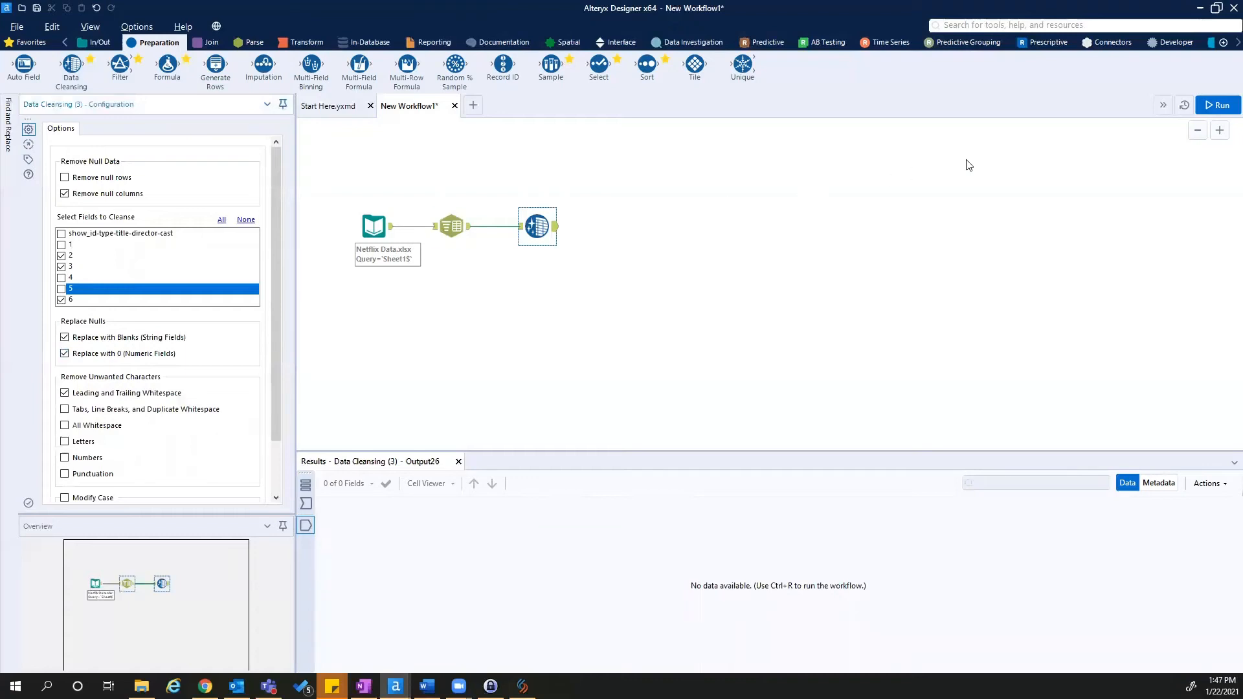
{"action": "left_click", "coordinate": [1221, 106]}
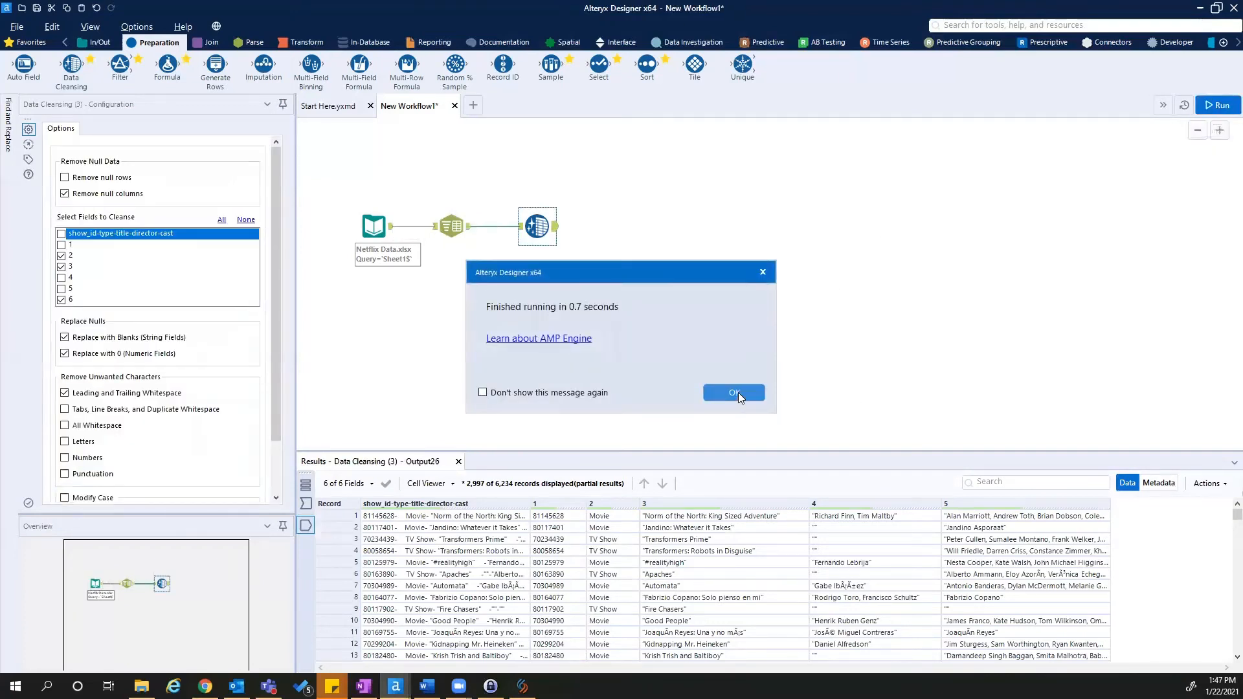
Compare the Data Cleansing tool's input data with its output data.
{"action": "left_click", "coordinate": [739, 393]}
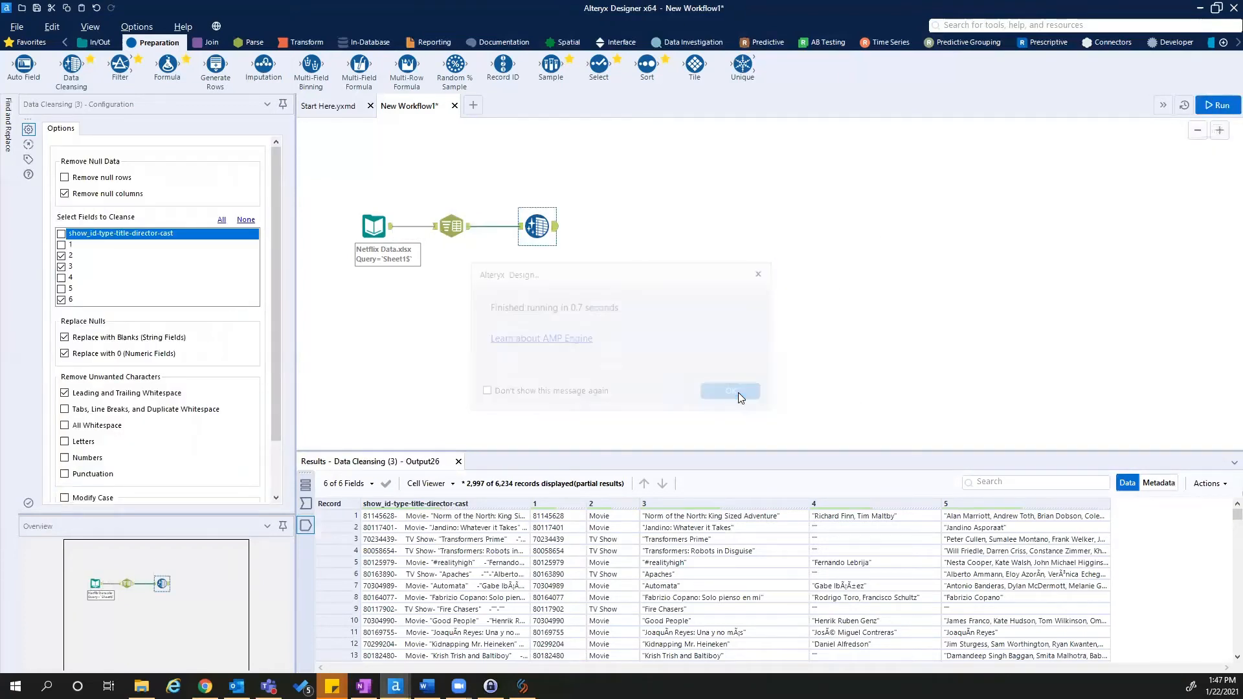
{"action": "left_click", "coordinate": [307, 504]}
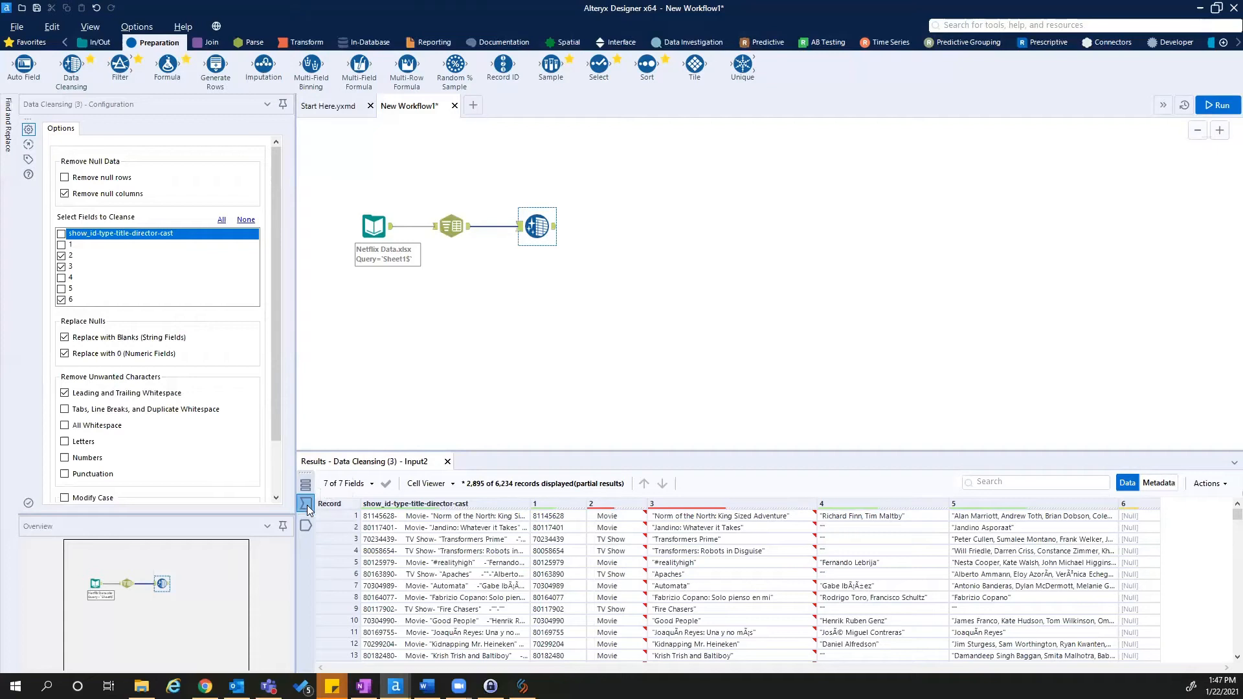
{"action": "left_click", "coordinate": [306, 525]}
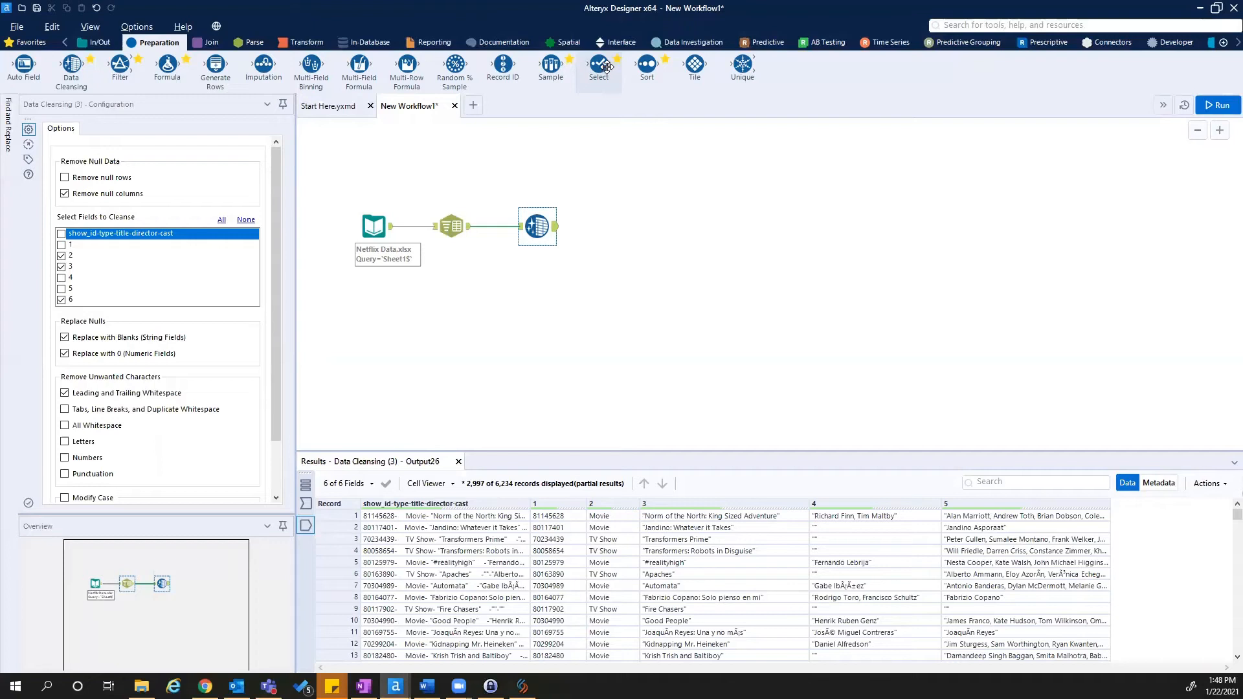
Connect a Select tool after Data Cleansing, exclude the show_id-type-title-director-cast field and keep field 1 as V_String.
{"action": "left_click_drag", "start_coordinate": [606, 67], "coordinate": [615, 227]}
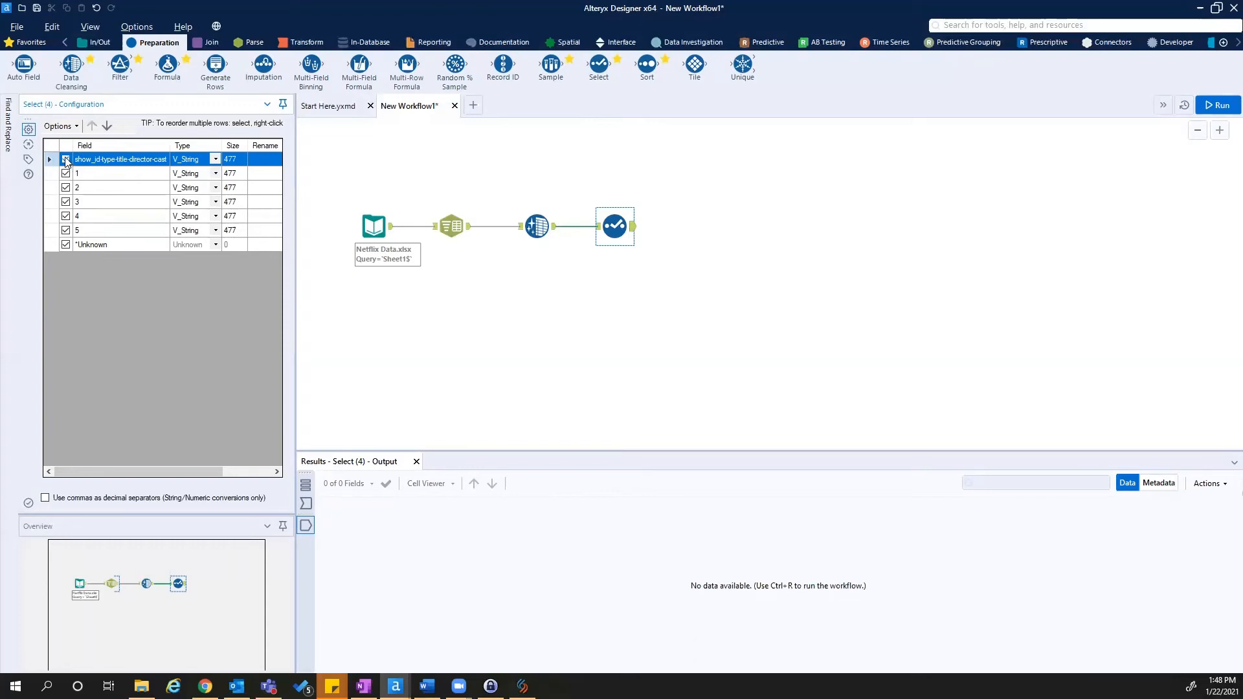
{"action": "left_click", "coordinate": [65, 159]}
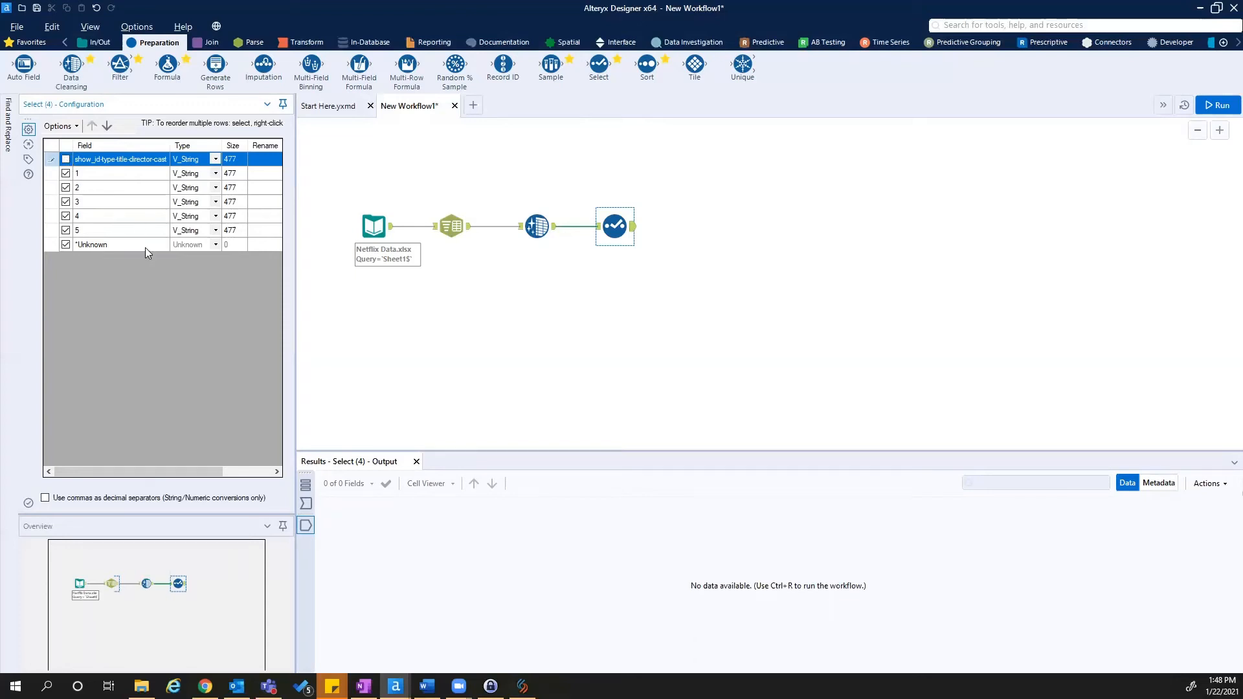
{"action": "left_click", "coordinate": [216, 174]}
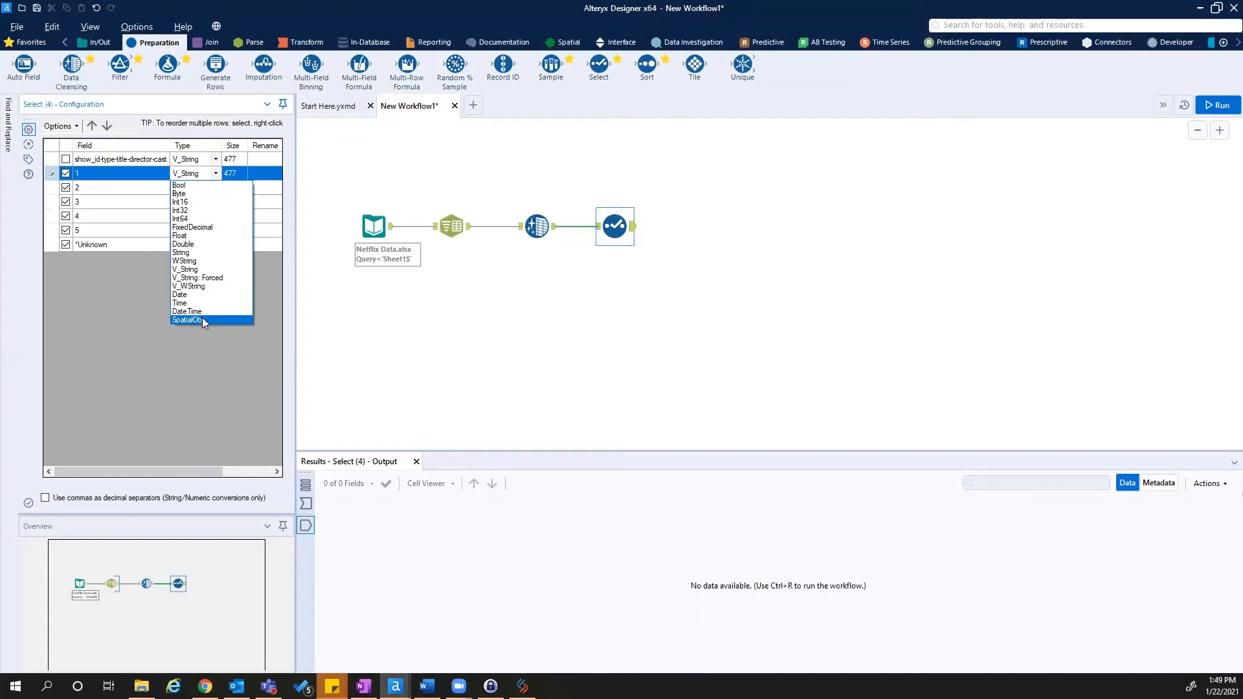
{"action": "left_click", "coordinate": [202, 269]}
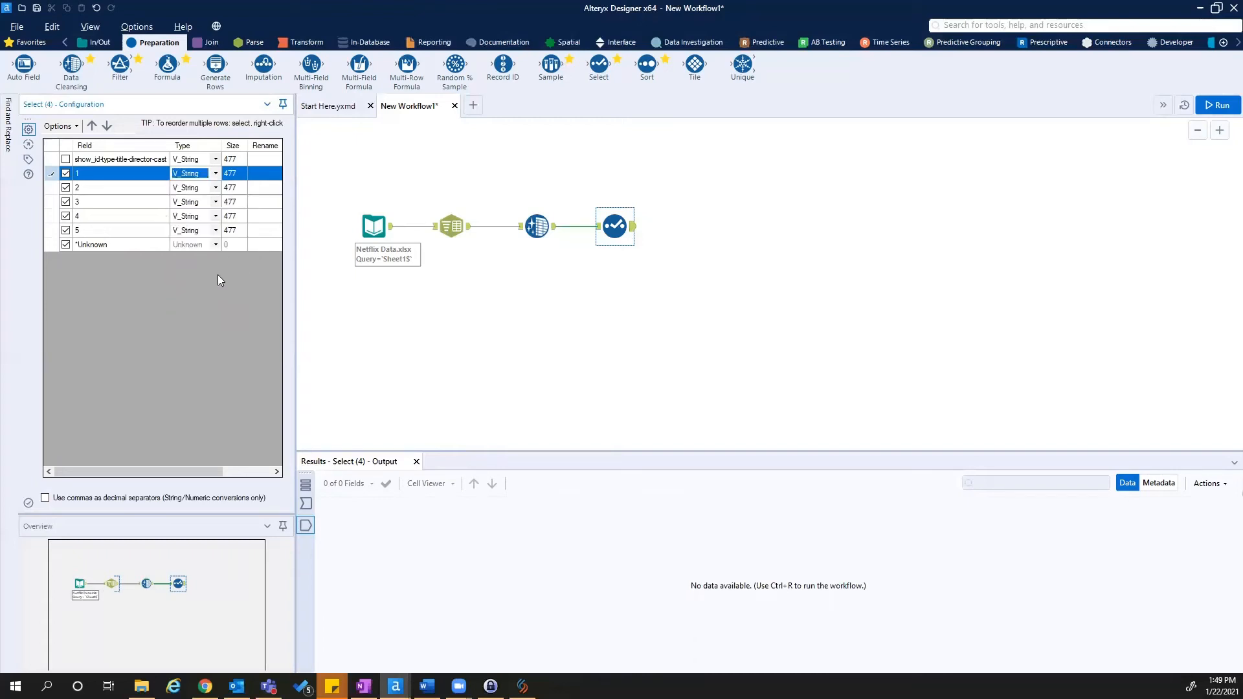
Widen the Select configuration and rename fields 1 to 5 as Show ID, Type, Title, Director and Cast.
{"action": "left_click_drag", "start_coordinate": [173, 472], "coordinate": [181, 469]}
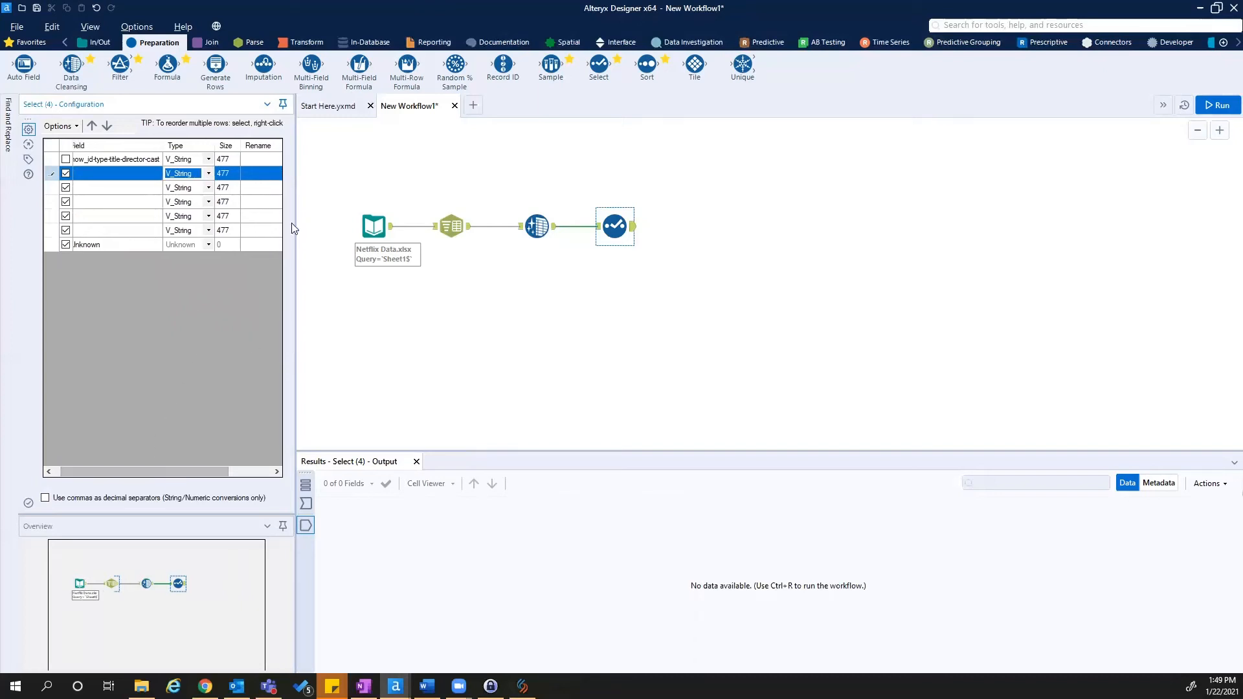
{"action": "left_click_drag", "start_coordinate": [292, 228], "coordinate": [371, 233]}
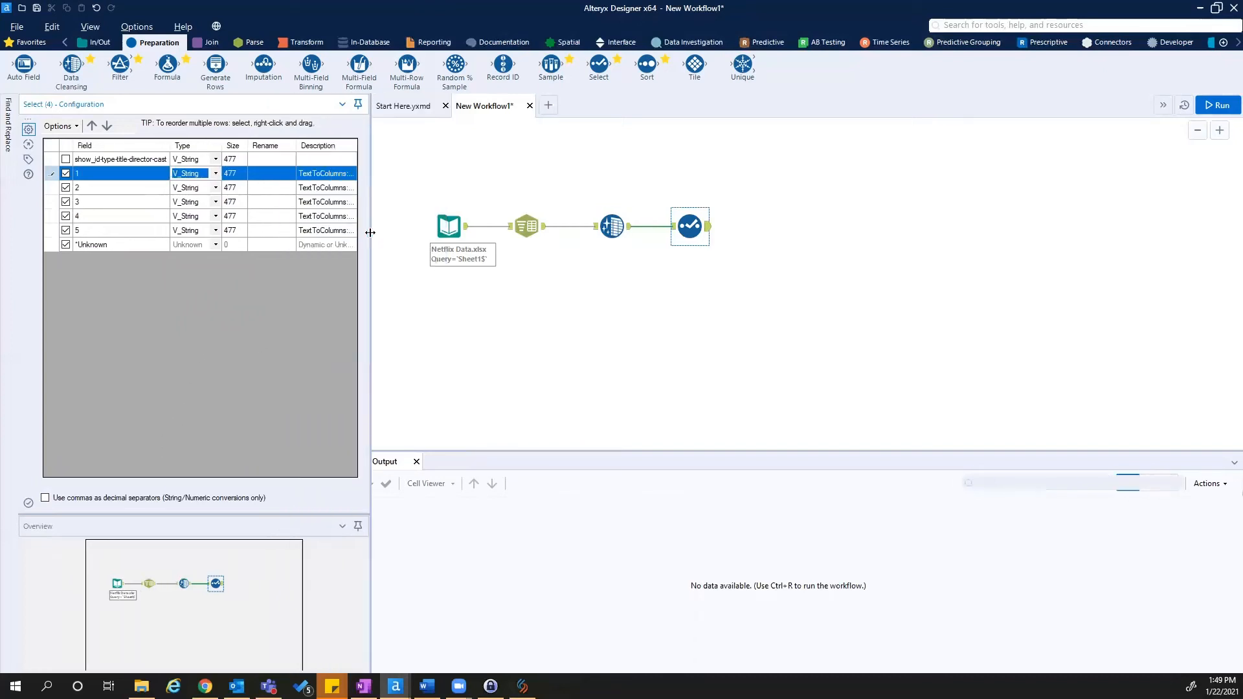
{"action": "left_click", "coordinate": [264, 172]}
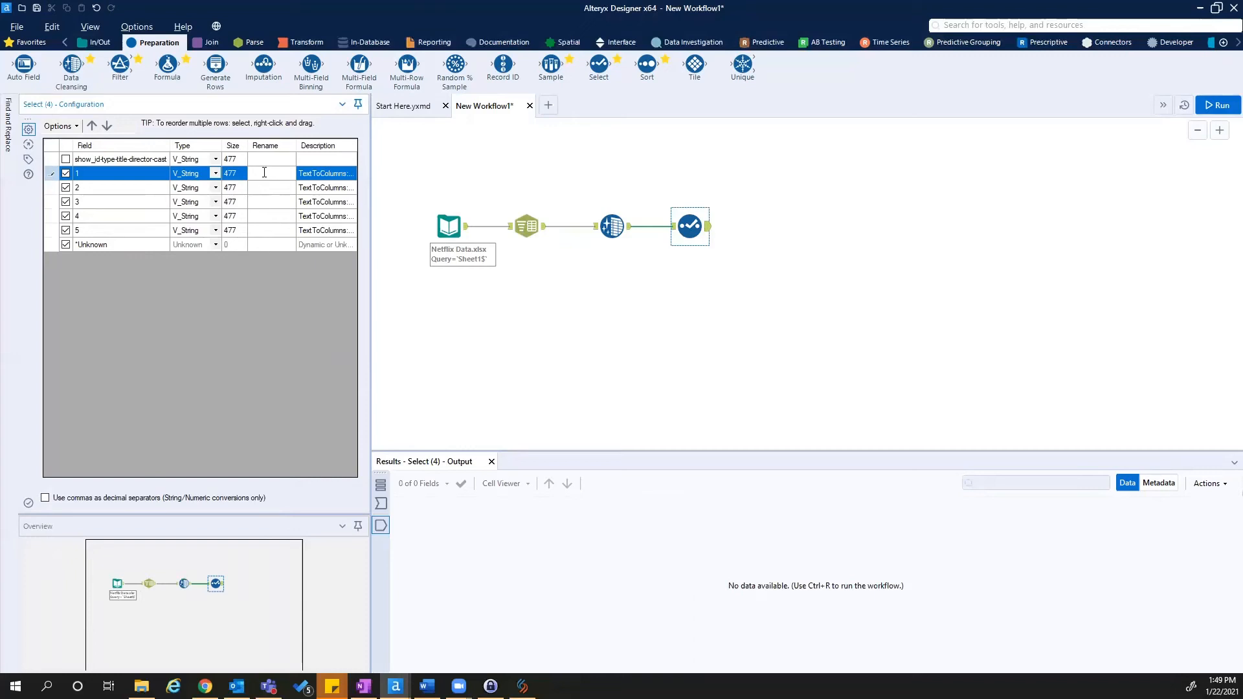
{"action": "type", "text": "Show ID"}
{"action": "left_click", "coordinate": [267, 188]}
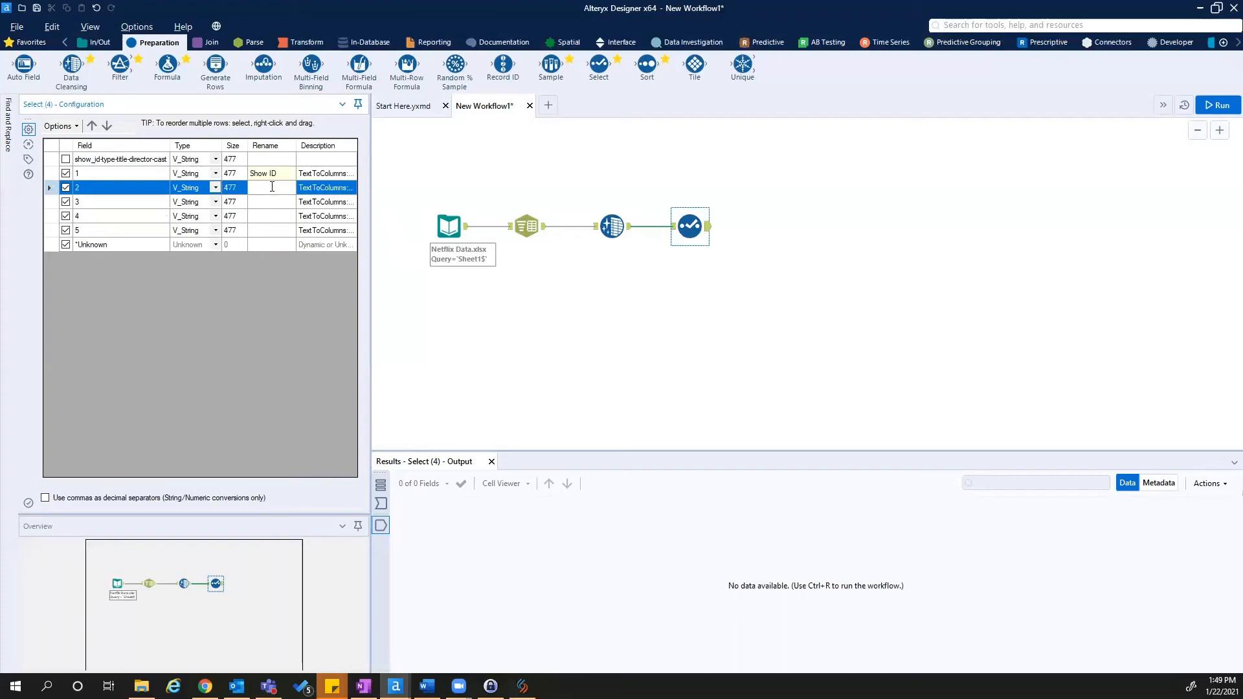
{"action": "type", "text": "Type"}
{"action": "left_click", "coordinate": [267, 202]}
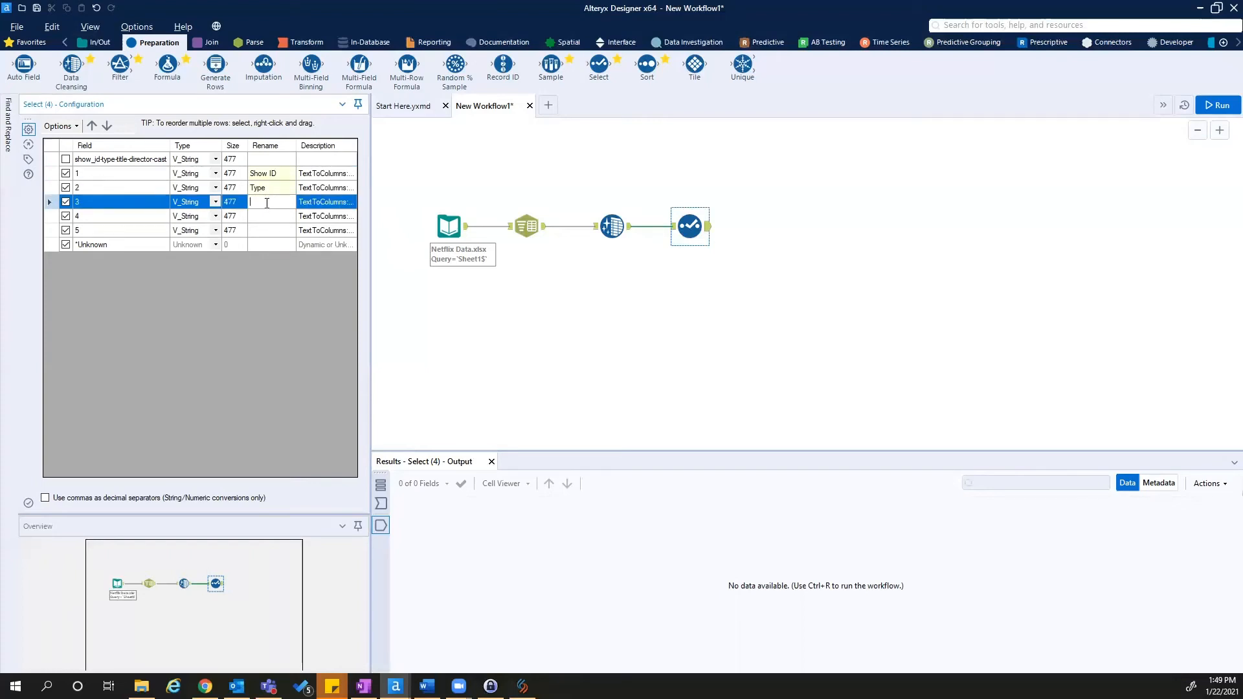
{"action": "type", "text": "Title"}
{"action": "left_click", "coordinate": [282, 216]}
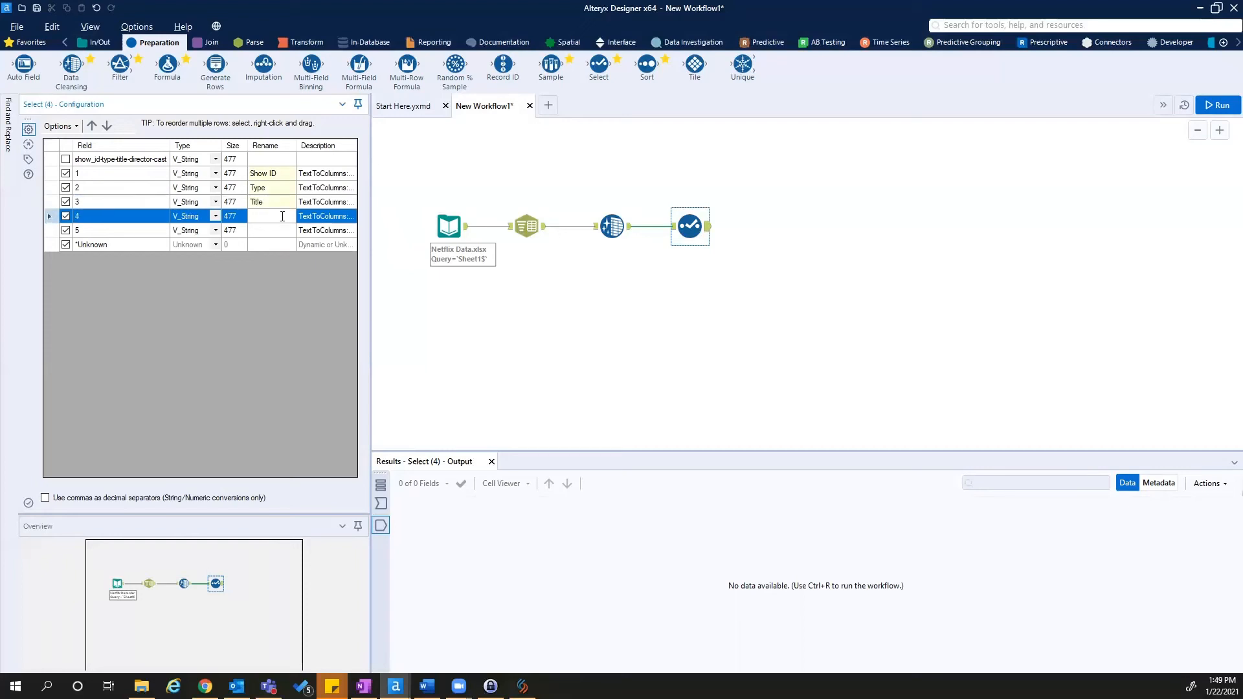
{"action": "type", "text": "Director"}
{"action": "left_click", "coordinate": [283, 230]}
{"action": "type", "text": "Cast"}
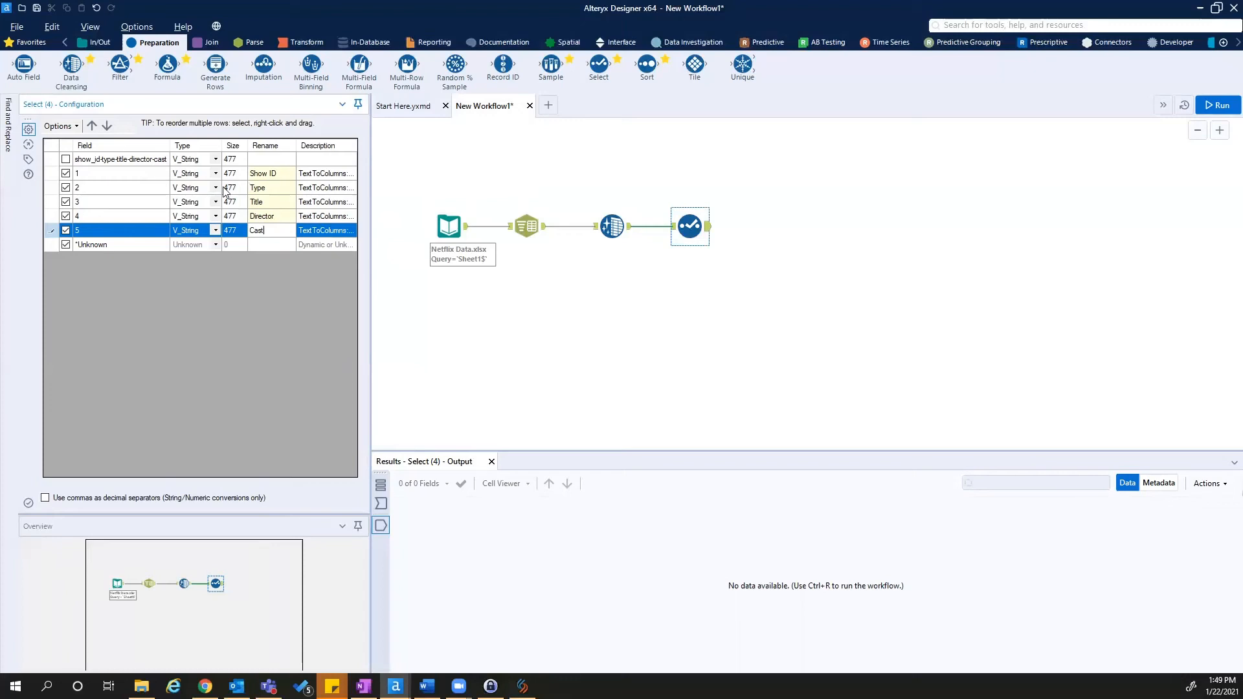
Run the workflow and compare the Select tool's input data with its renamed output.
{"action": "left_click", "coordinate": [1218, 105]}
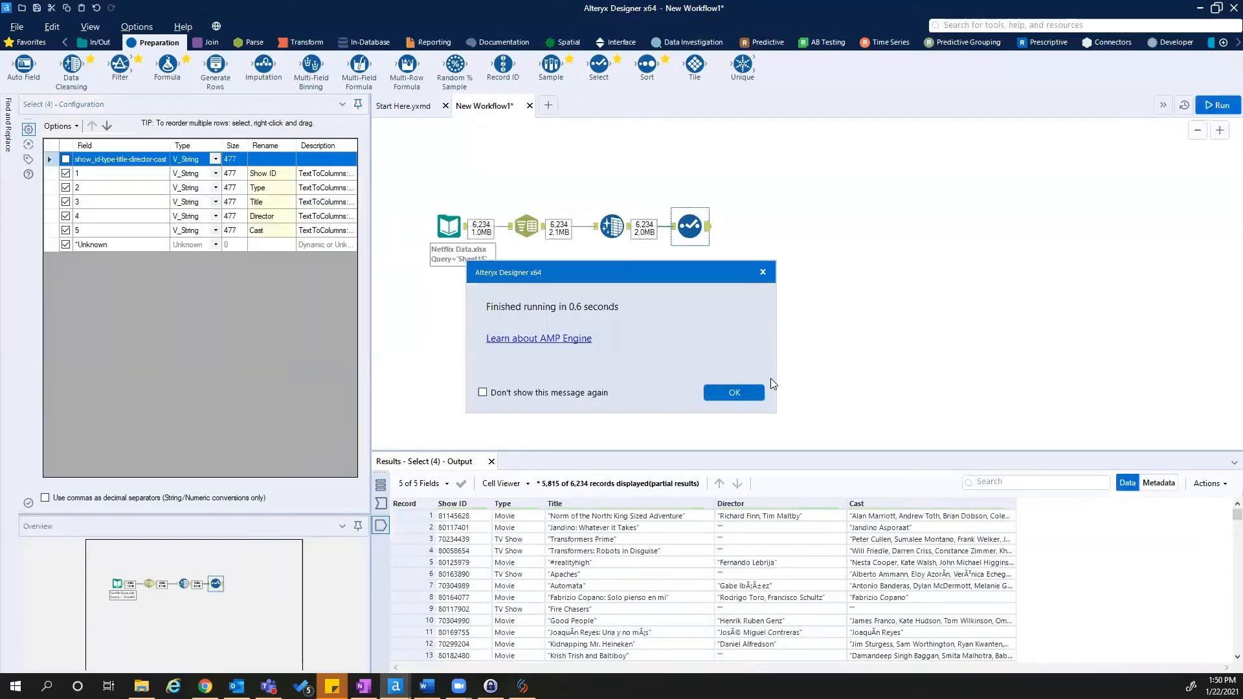
{"action": "left_click", "coordinate": [730, 391]}
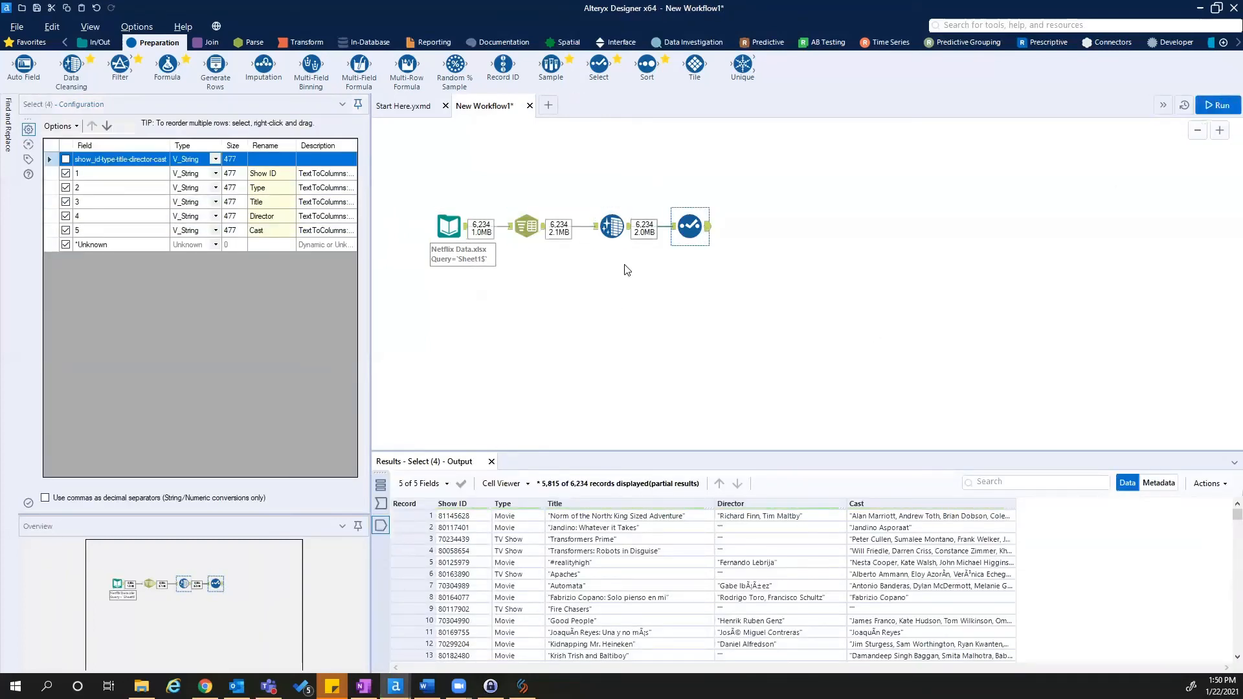
{"action": "left_click", "coordinate": [674, 228]}
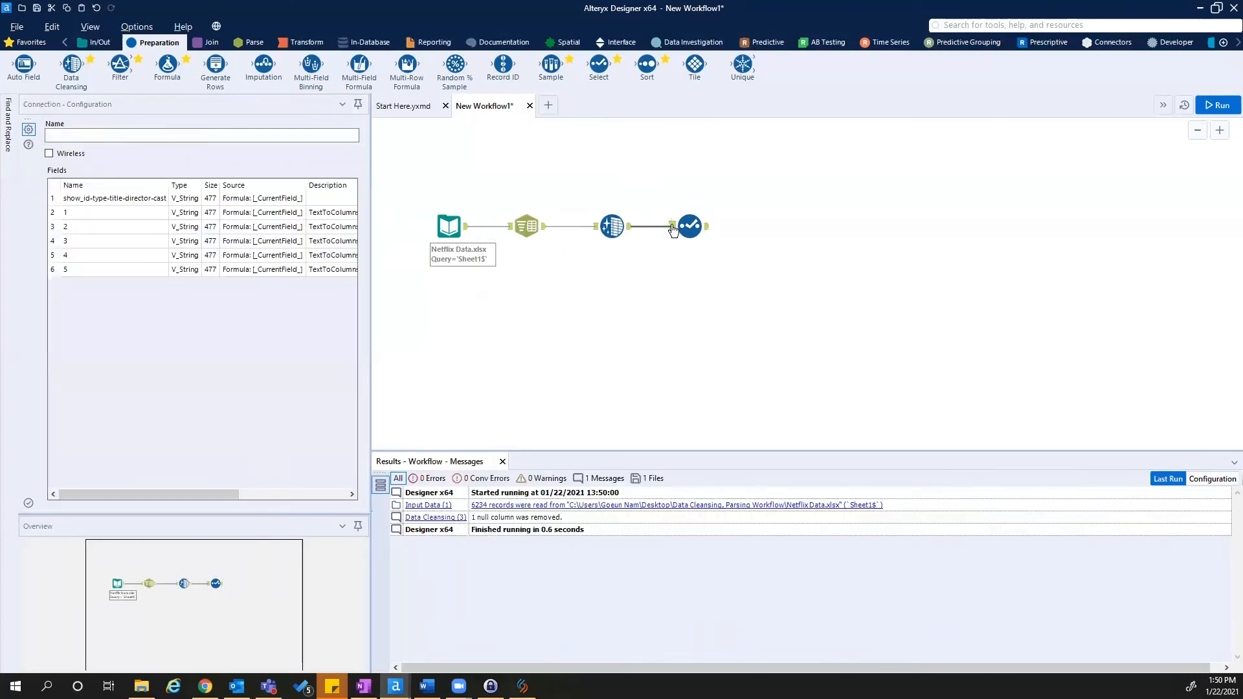
{"action": "left_click", "coordinate": [673, 228]}
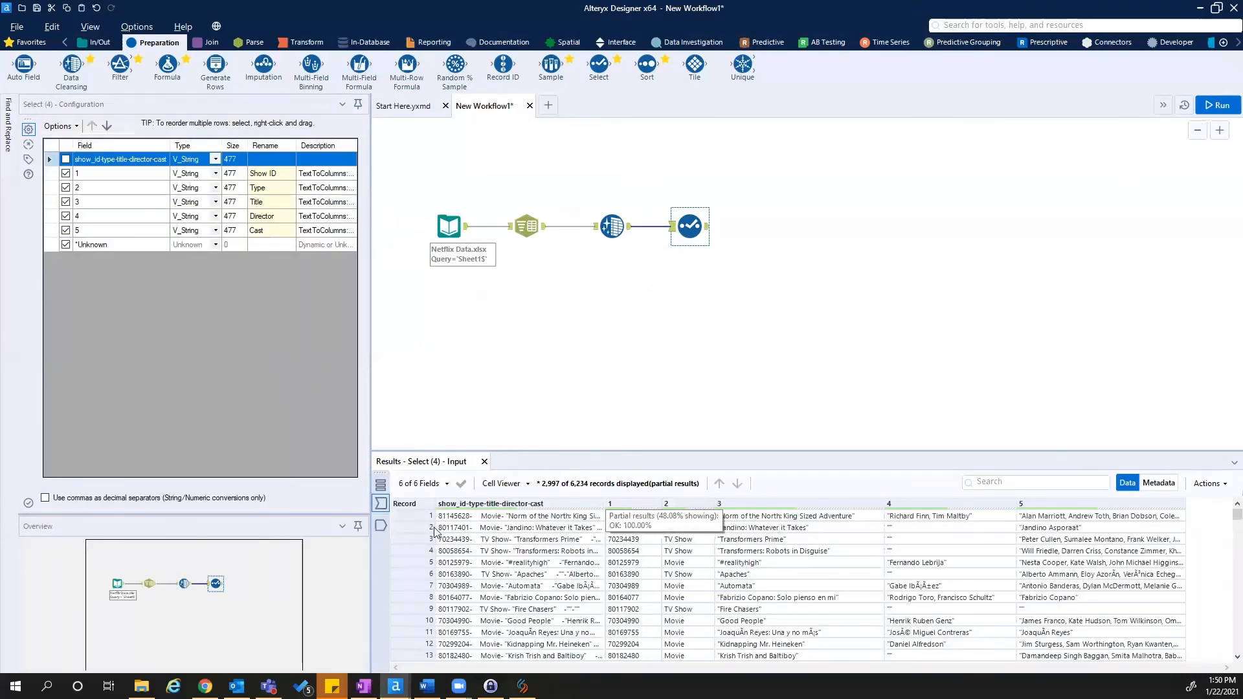
{"action": "left_click", "coordinate": [380, 525]}
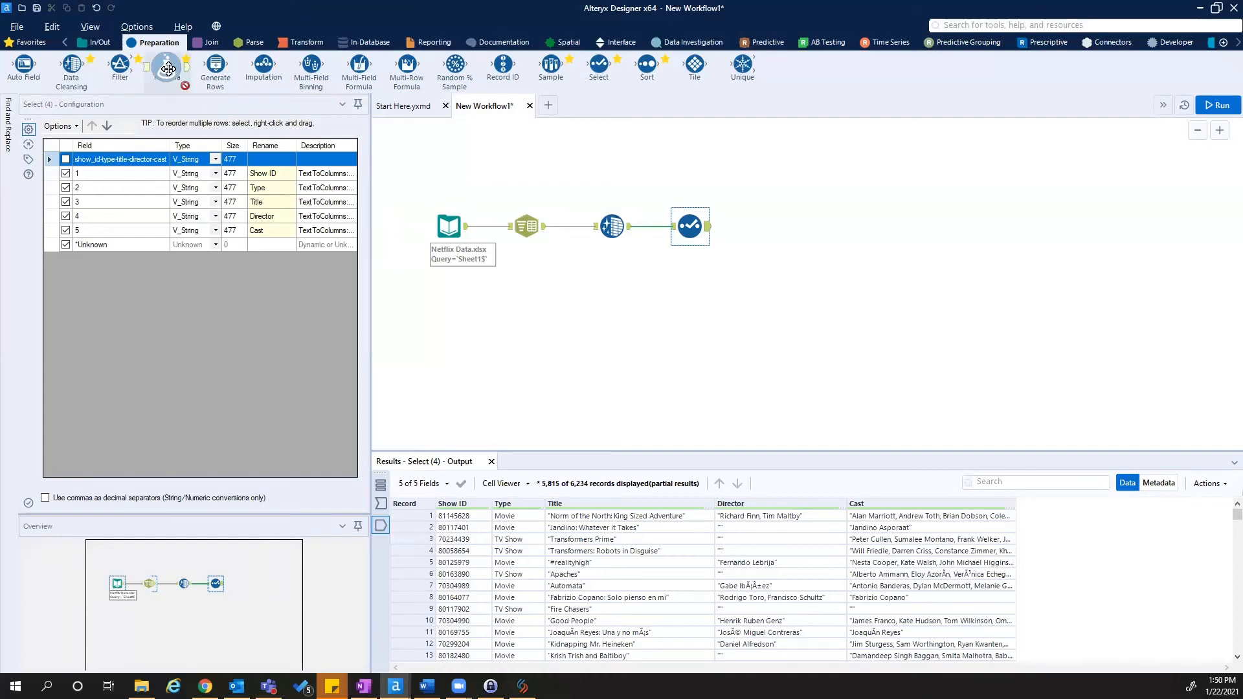
Connect a Formula tool after Select, check the Select output and set Title as the first output column.
{"action": "left_click_drag", "start_coordinate": [167, 64], "coordinate": [771, 225]}
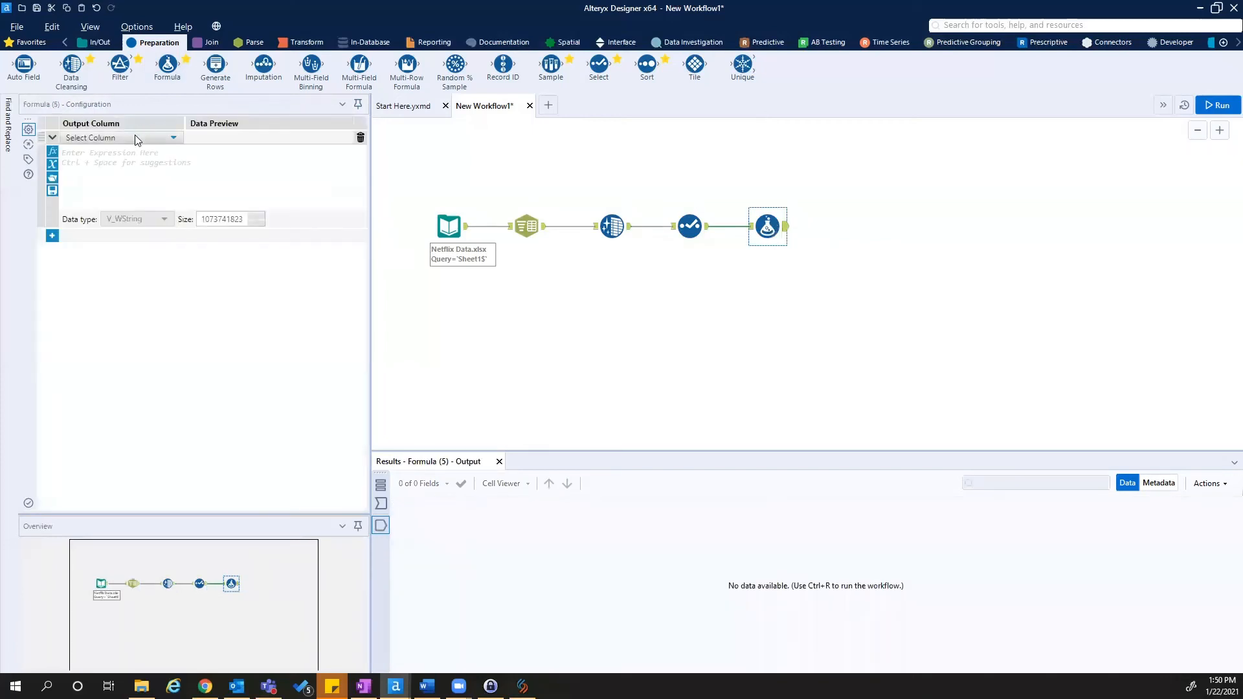
{"action": "left_click", "coordinate": [136, 140]}
{"action": "left_click", "coordinate": [136, 140]}
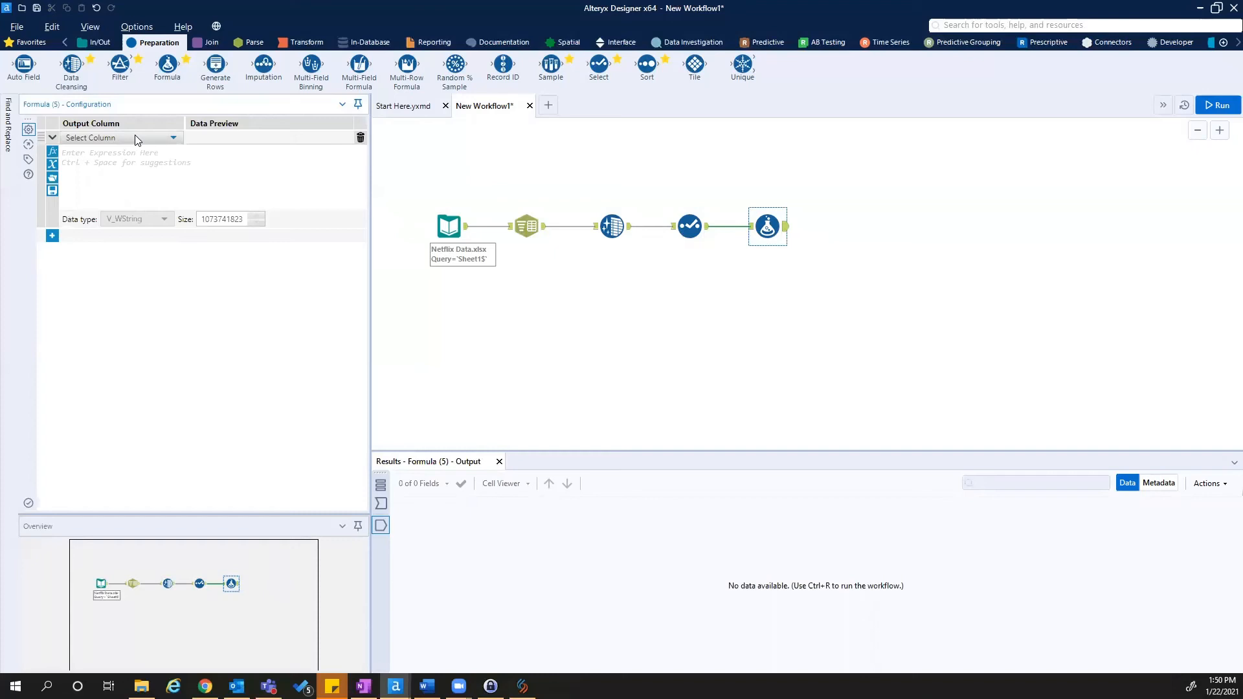
{"action": "left_click", "coordinate": [705, 232]}
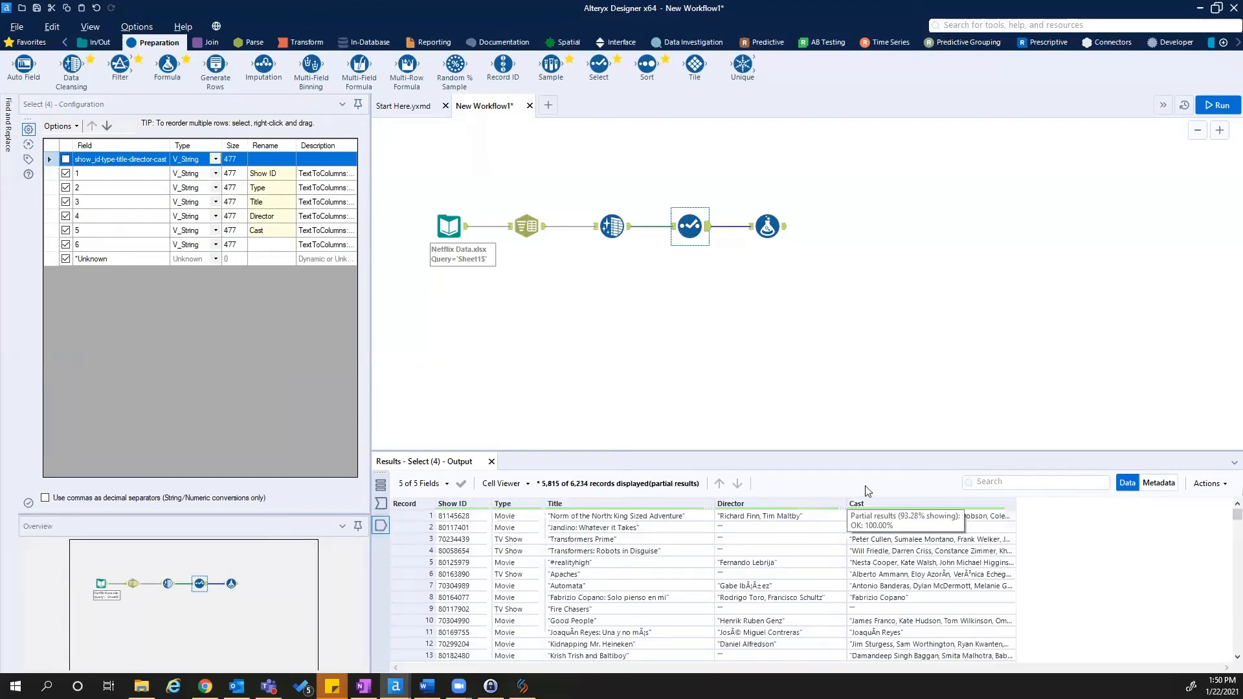
{"action": "left_click", "coordinate": [767, 218]}
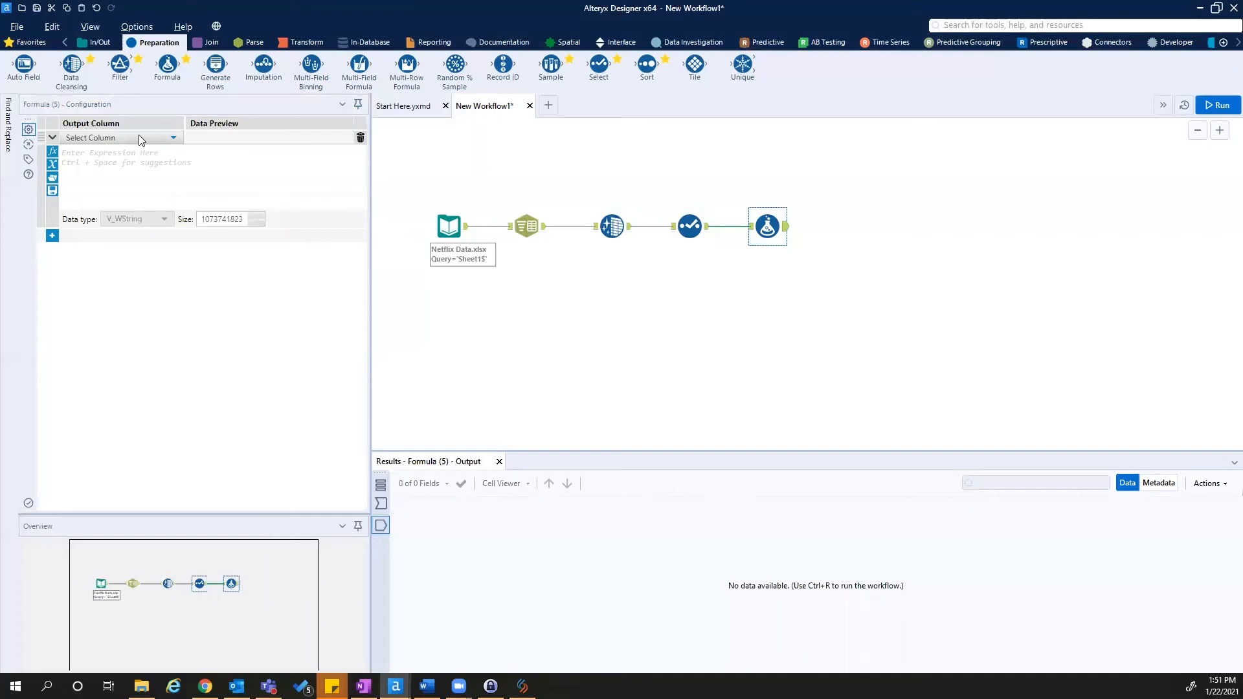
{"action": "left_click", "coordinate": [140, 139]}
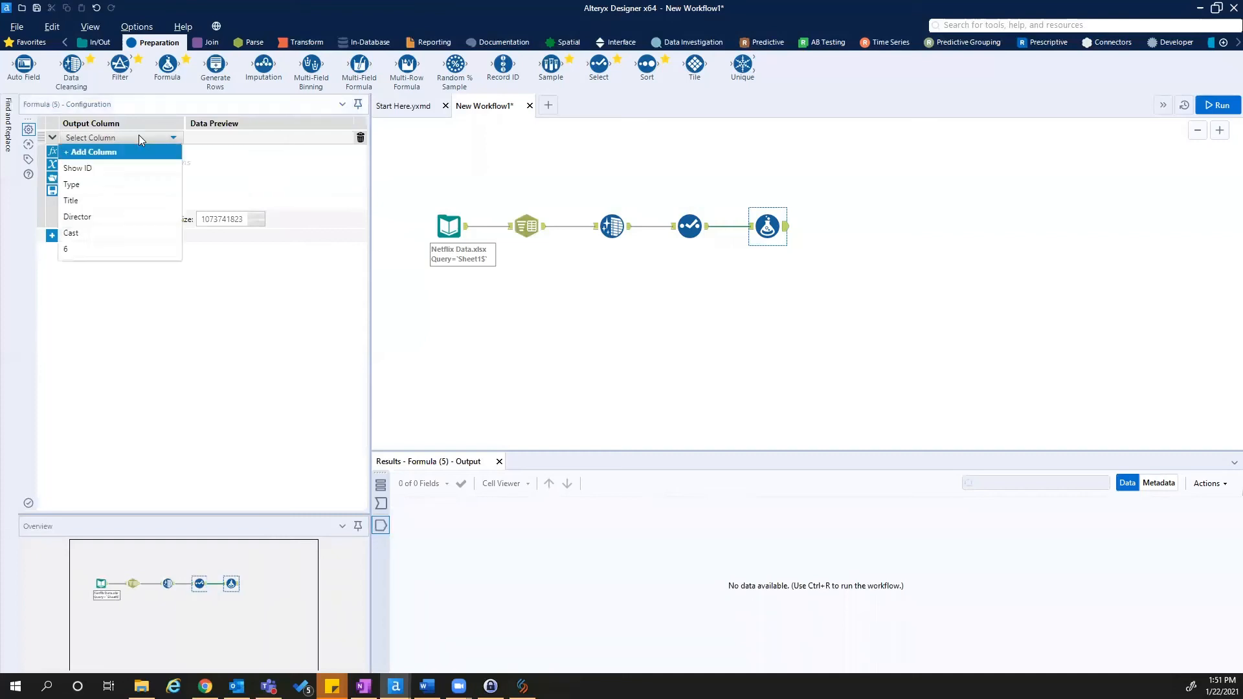
{"action": "left_click", "coordinate": [94, 206]}
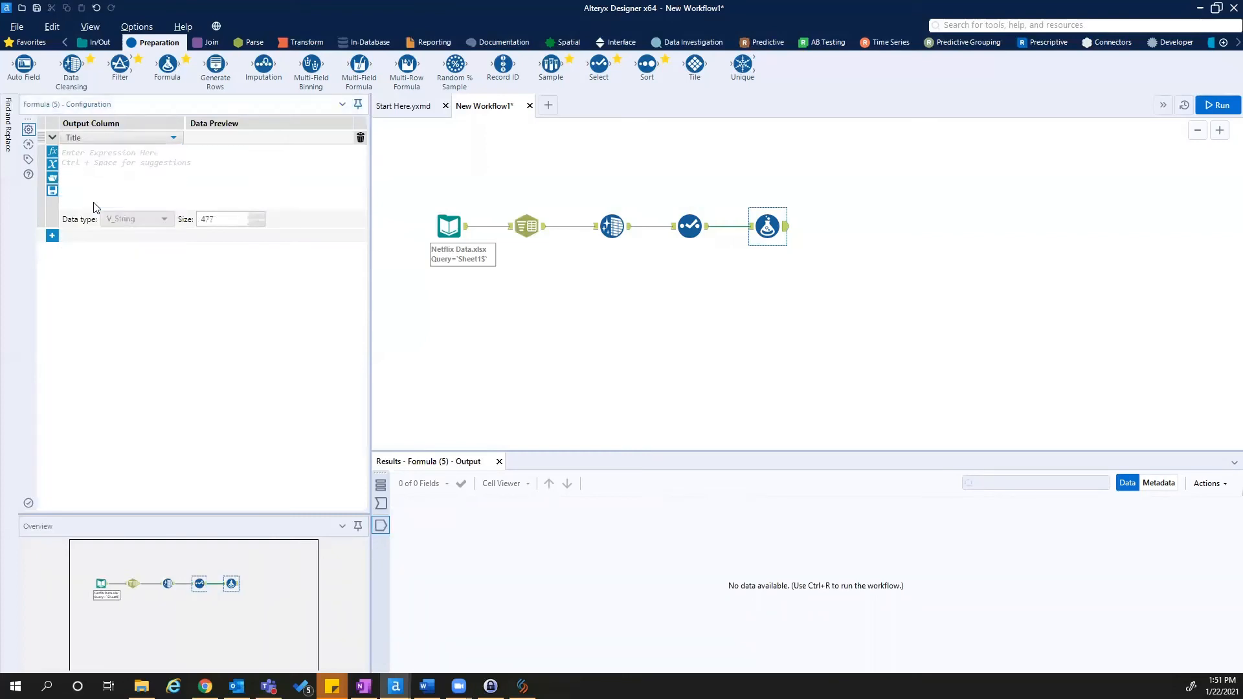
Add Director and Cast as further output columns in the Formula tool and recheck the Select output.
{"action": "left_click", "coordinate": [53, 239]}
{"action": "left_click", "coordinate": [78, 234]}
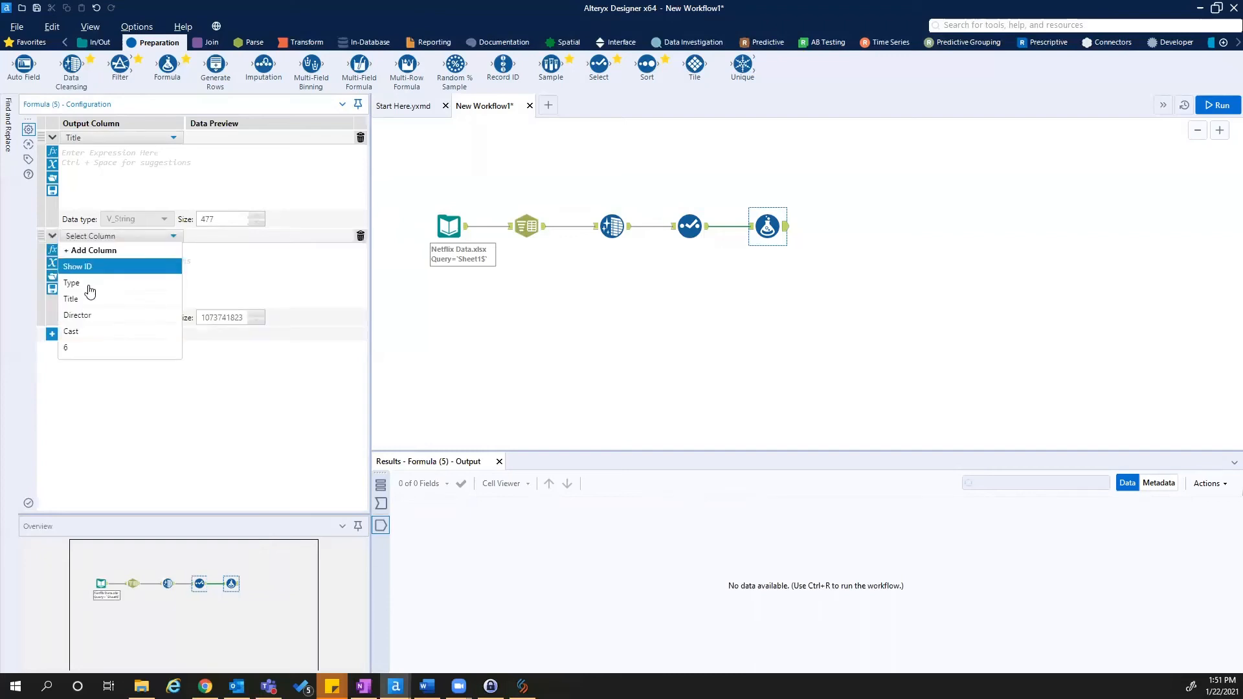
{"action": "left_click", "coordinate": [90, 316]}
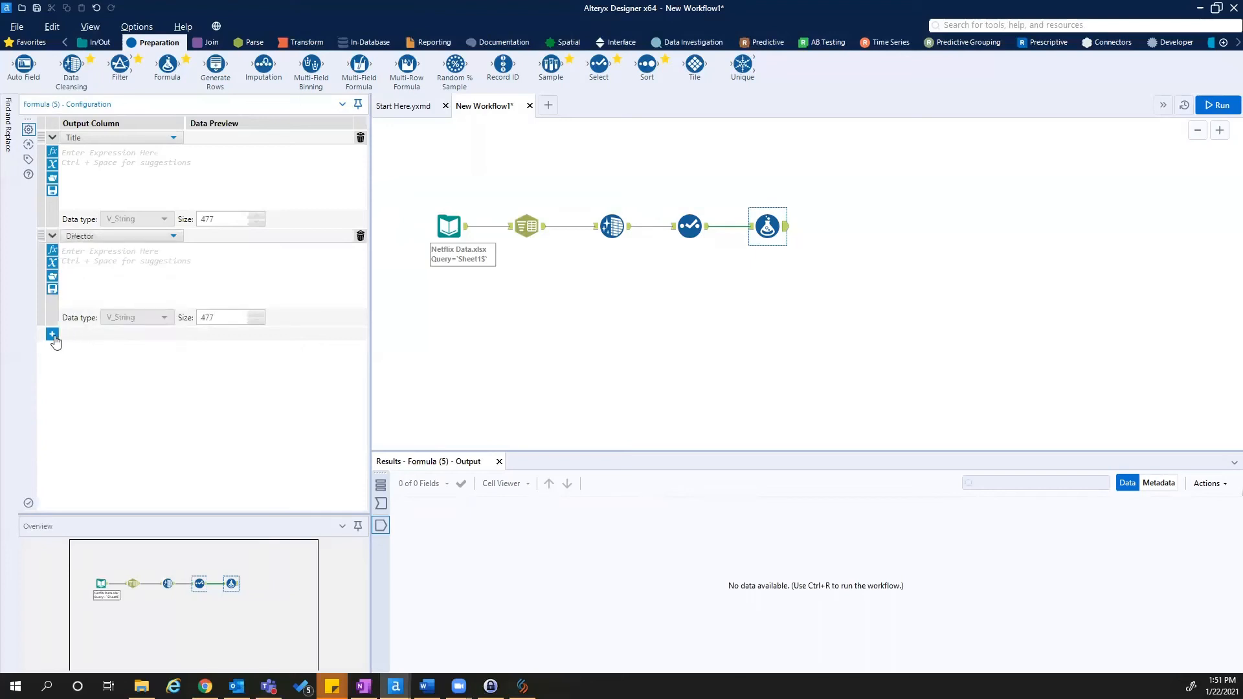
{"action": "left_click", "coordinate": [52, 335]}
{"action": "left_click", "coordinate": [80, 336]}
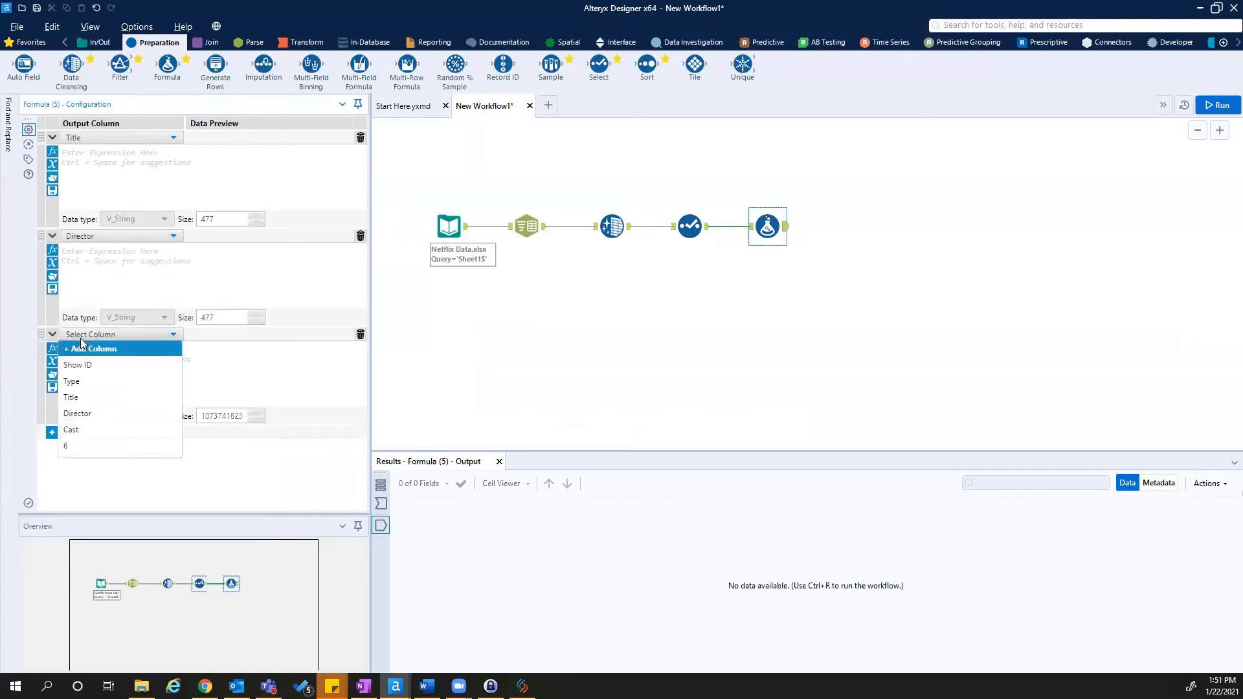
{"action": "left_click", "coordinate": [90, 421]}
{"action": "left_click", "coordinate": [691, 226]}
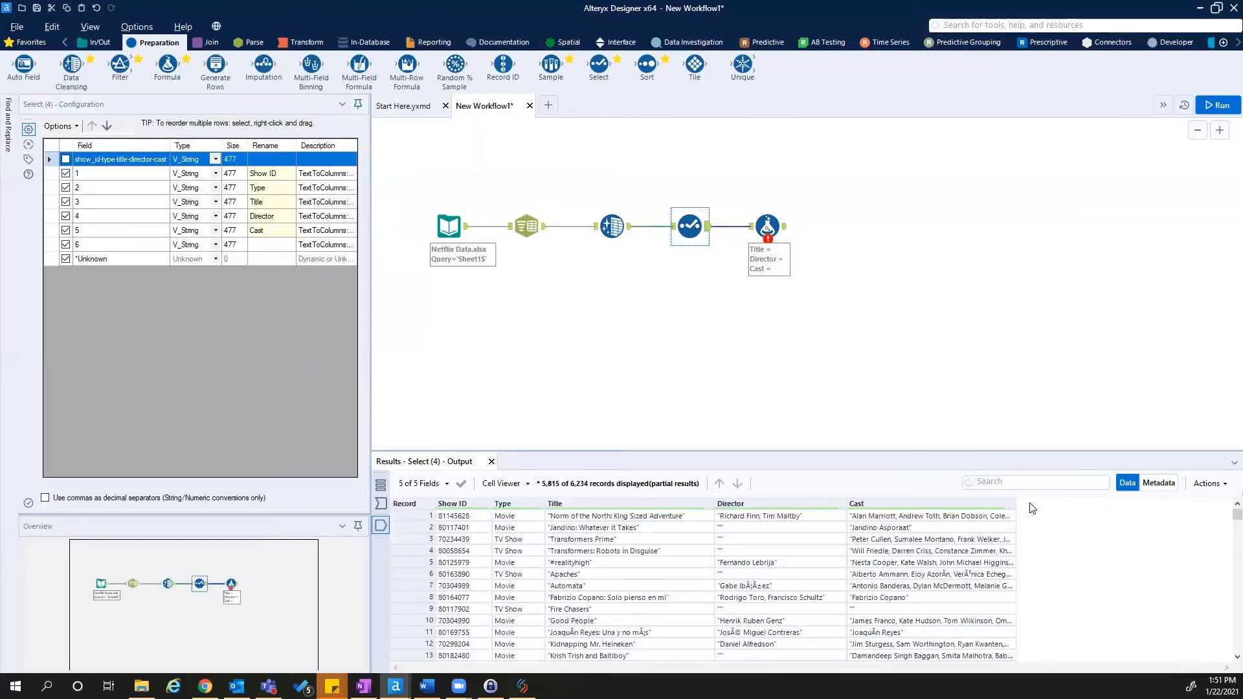
{"action": "left_click", "coordinate": [768, 226]}
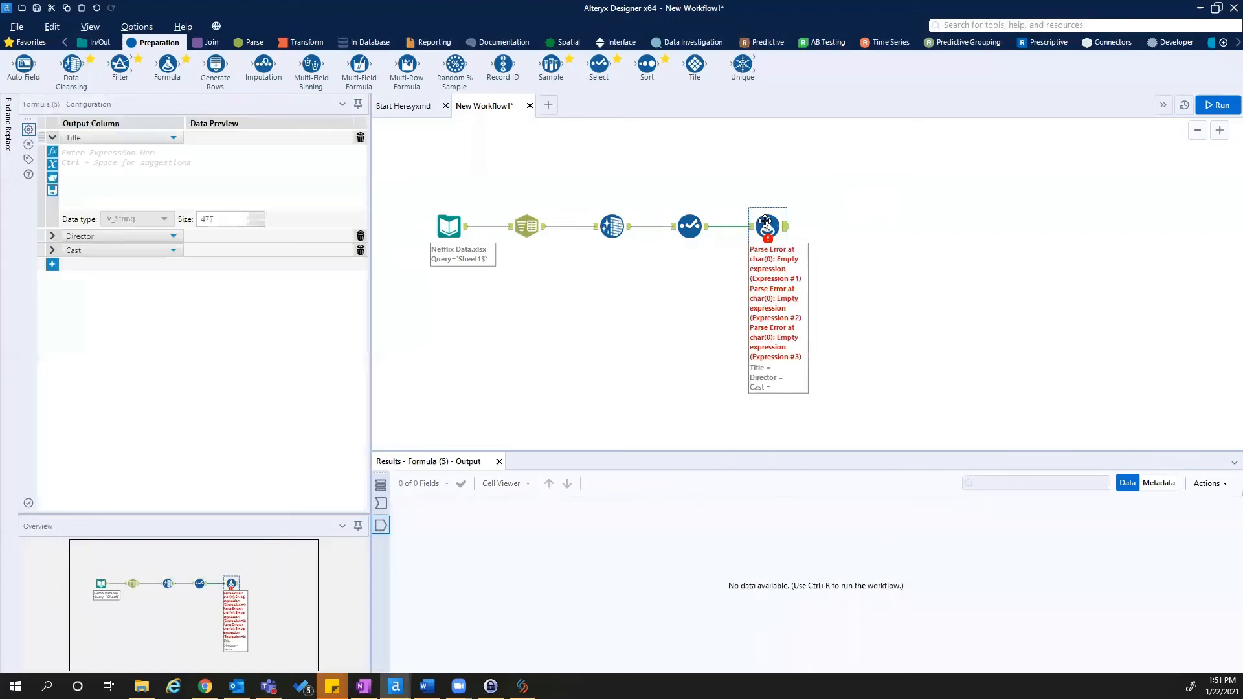
{"action": "left_click", "coordinate": [77, 160]}
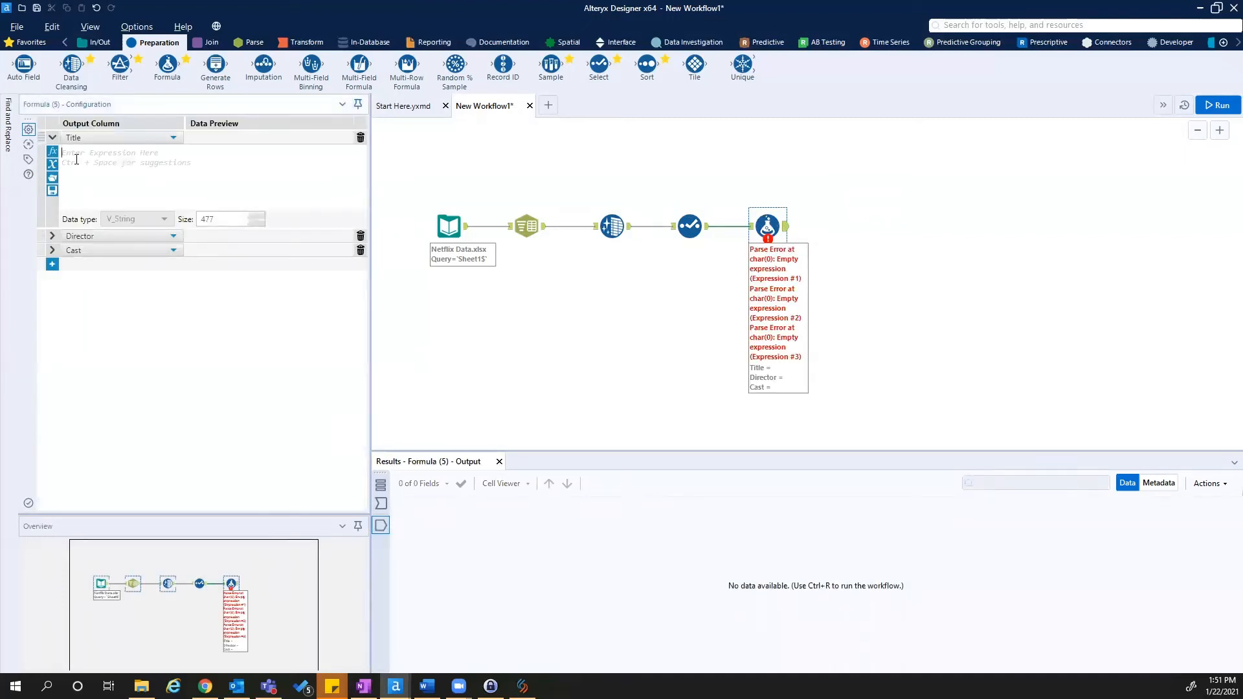
{"action": "type", "text": "Replace(String, Target, Replacement)"}
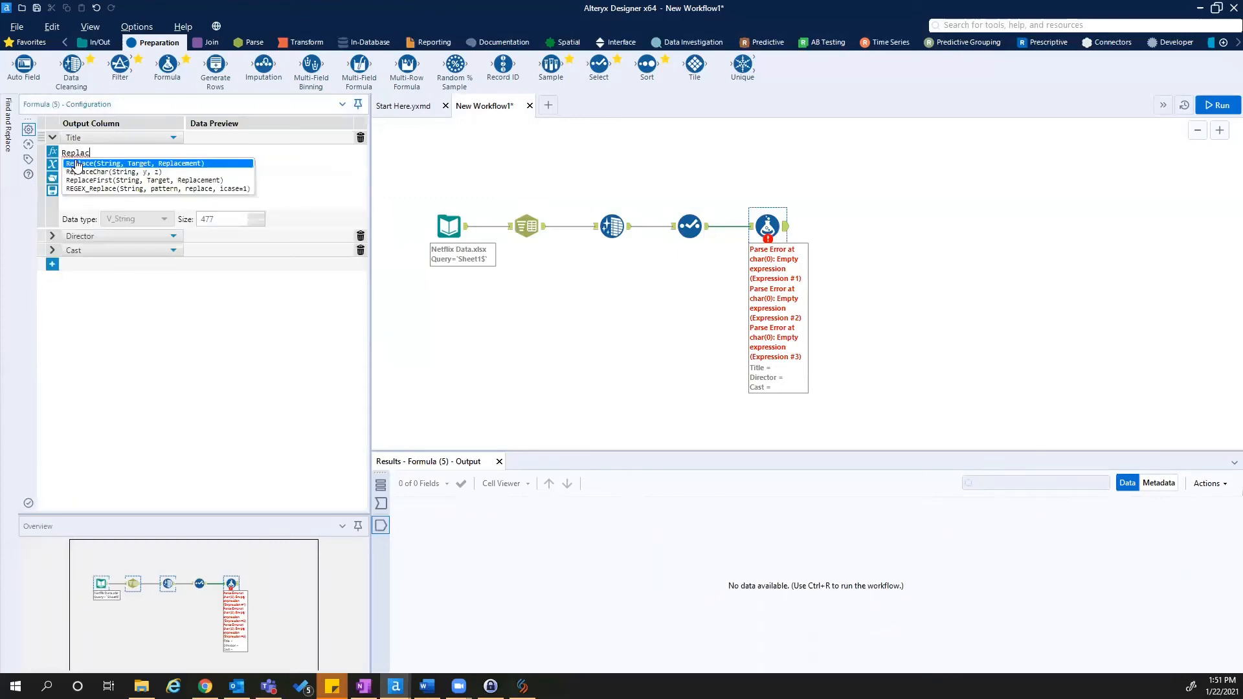
{"action": "key", "text": "Return"}
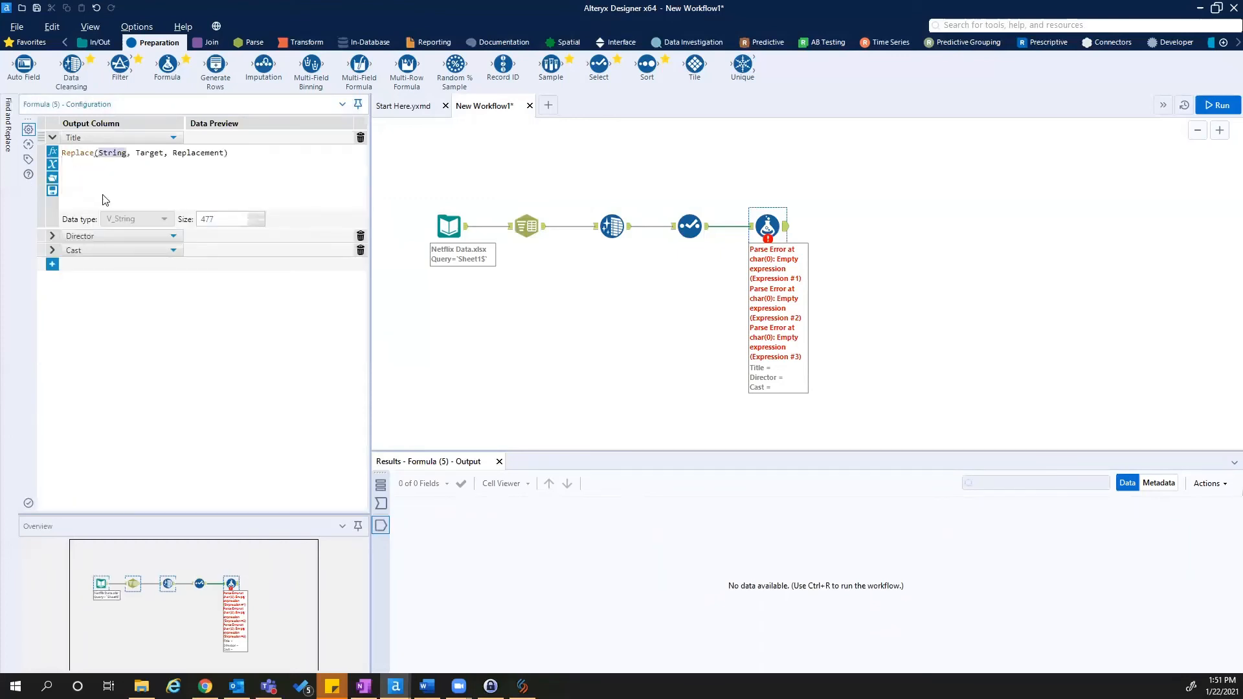
{"action": "left_click_drag", "start_coordinate": [228, 153], "coordinate": [94, 154]}
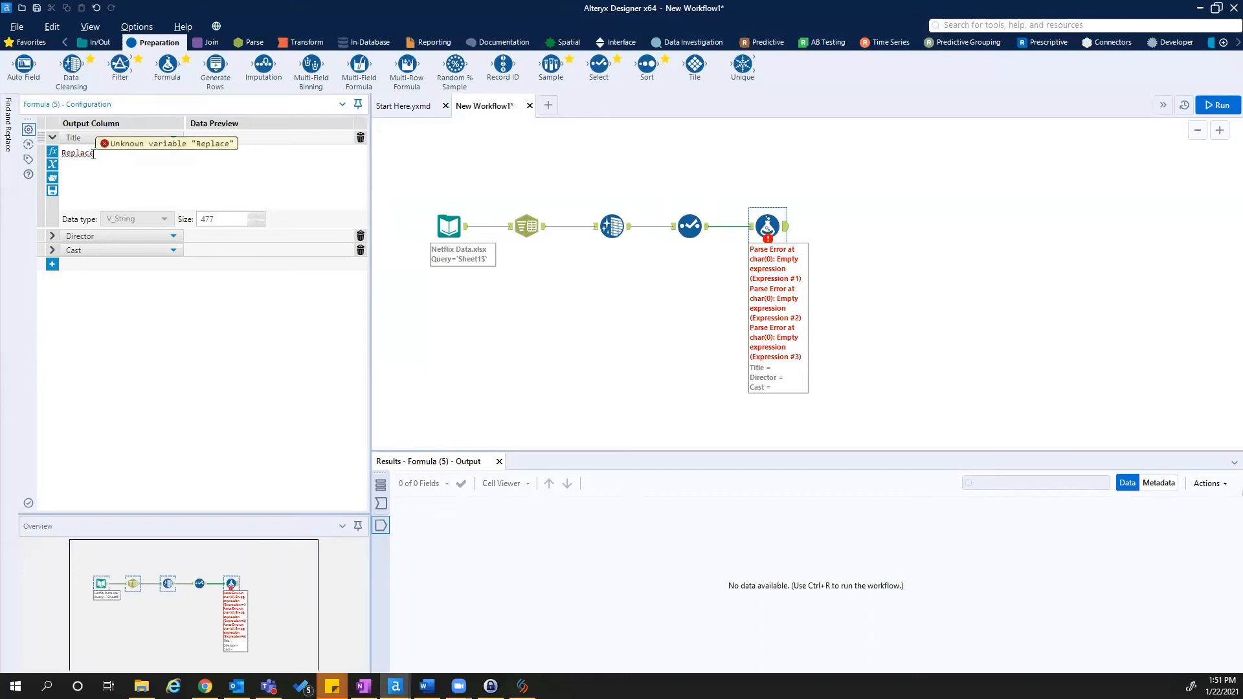
{"action": "key", "text": "BackSpace"}
{"action": "key", "text": "BackSpace"}
{"action": "key", "text": "BackSpace"}
{"action": "key", "text": "BackSpace"}
{"action": "key", "text": "BackSpace"}
{"action": "key", "text": "BackSpace"}
{"action": "key", "text": "BackSpace"}
Start the Title expression with the Replace function and use [Title] as its string argument.
{"action": "type", "text": "eplace"}
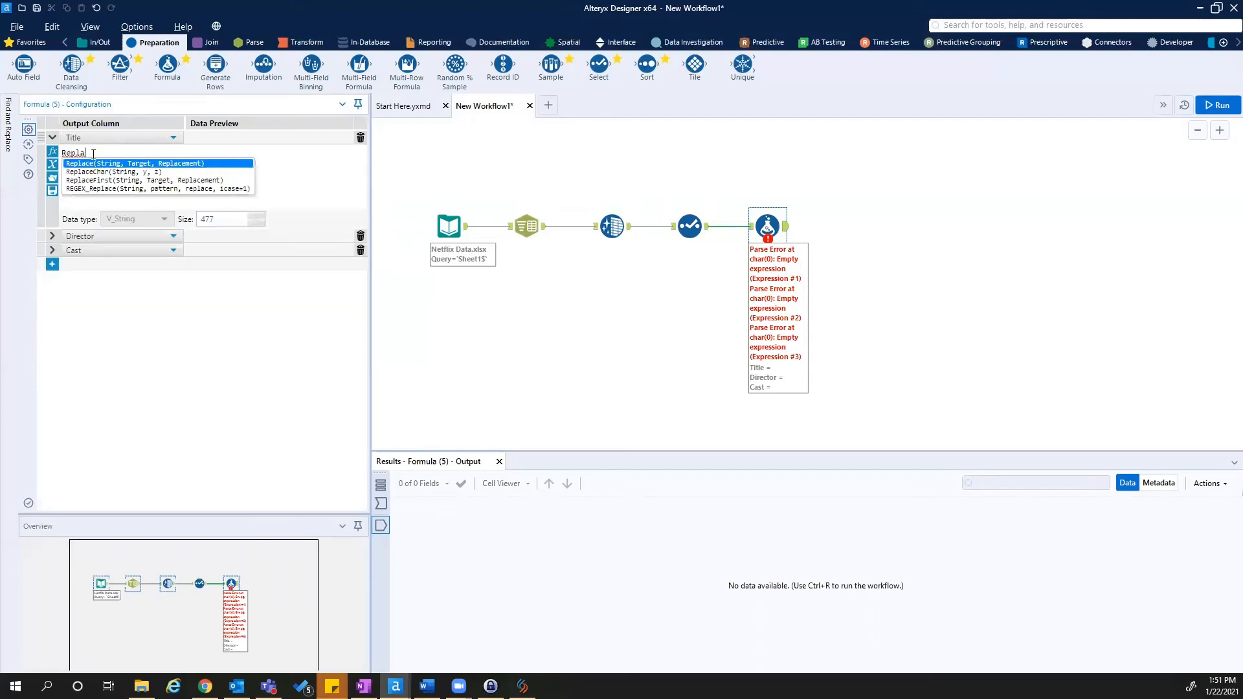
{"action": "left_click", "coordinate": [131, 165]}
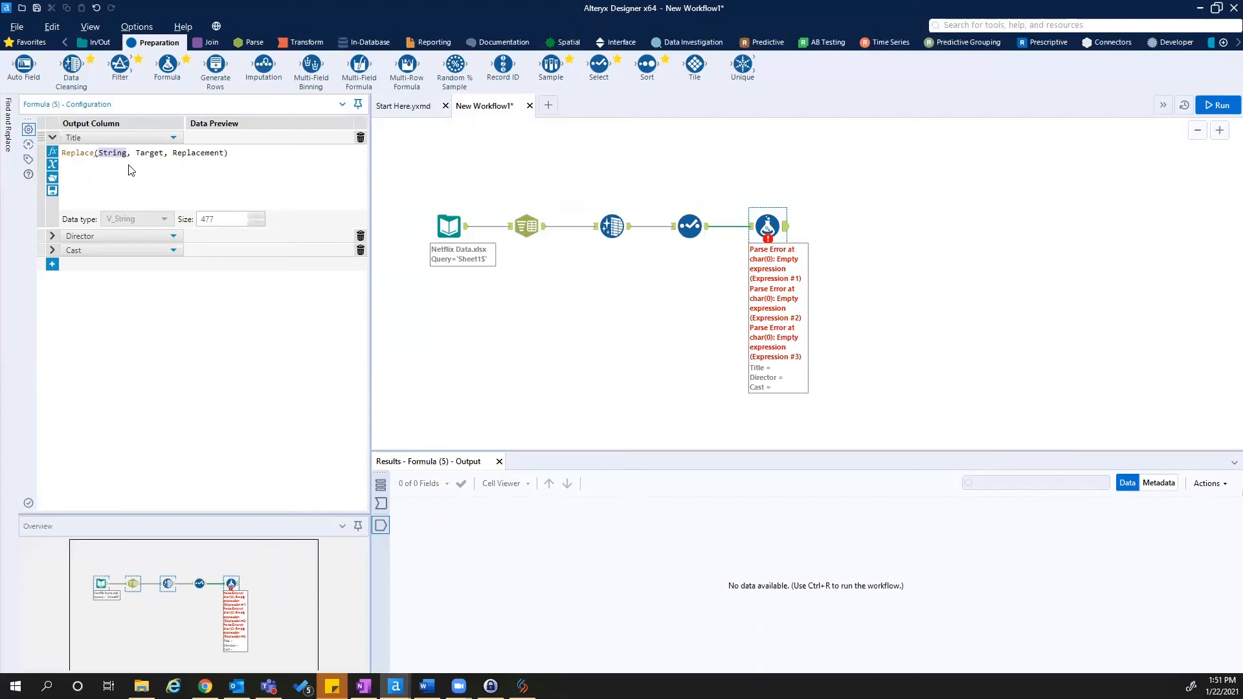
{"action": "double_click", "coordinate": [121, 151]}
{"action": "type", "text": "[Title]"}
Set the Title expression's target to '"' and its replacement to an empty string, giving Replace([Title], '"', '').
{"action": "double_click", "coordinate": [145, 154]}
{"action": "type", "text": "'',"}
{"action": "type", "text": "'"}
{"action": "key", "text": "Delete"}
{"action": "key", "text": "Delete"}
{"action": "key", "text": "Delete"}
{"action": "key", "text": "Delete"}
{"action": "key", "text": "Delete"}
{"action": "key", "text": "Delete"}
{"action": "key", "text": "Delete"}
{"action": "key", "text": "Delete"}
{"action": "key", "text": "Delete"}
{"action": "key", "text": "Delete"}
{"action": "key", "text": "Delete"}
{"action": "type", "text": "''"}
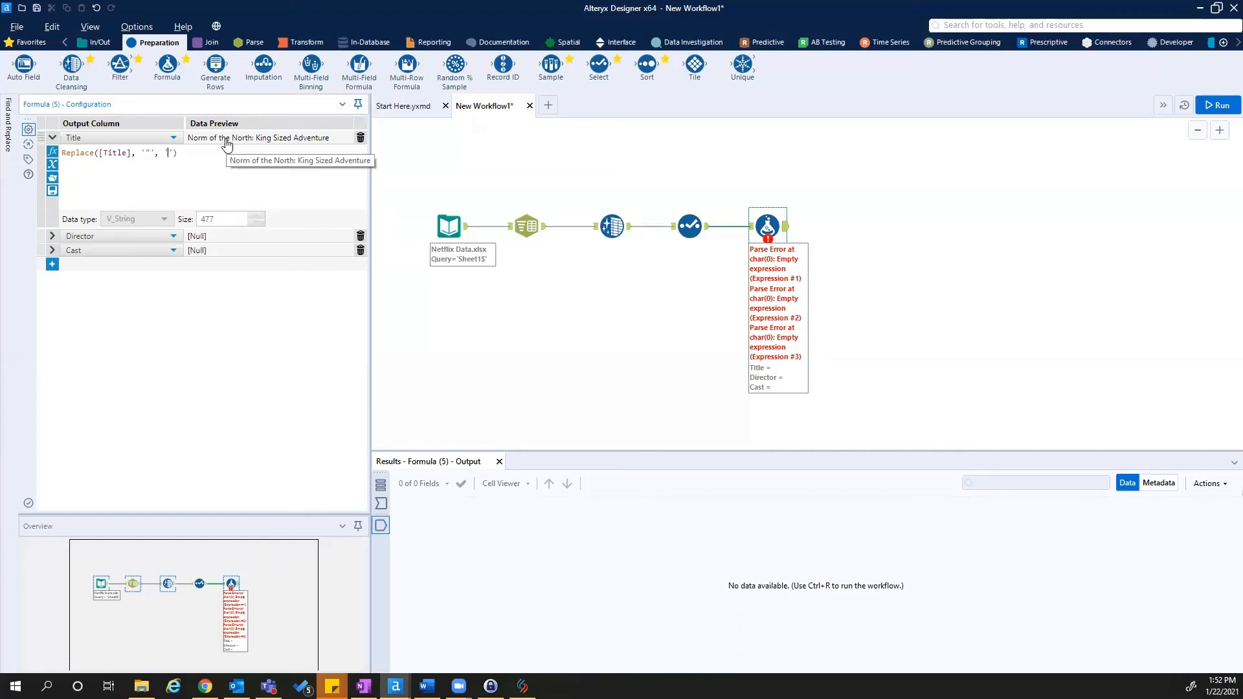
Expand the Director and Cast output columns and copy the Title column's Replace expression into both.
{"action": "left_click", "coordinate": [52, 236]}
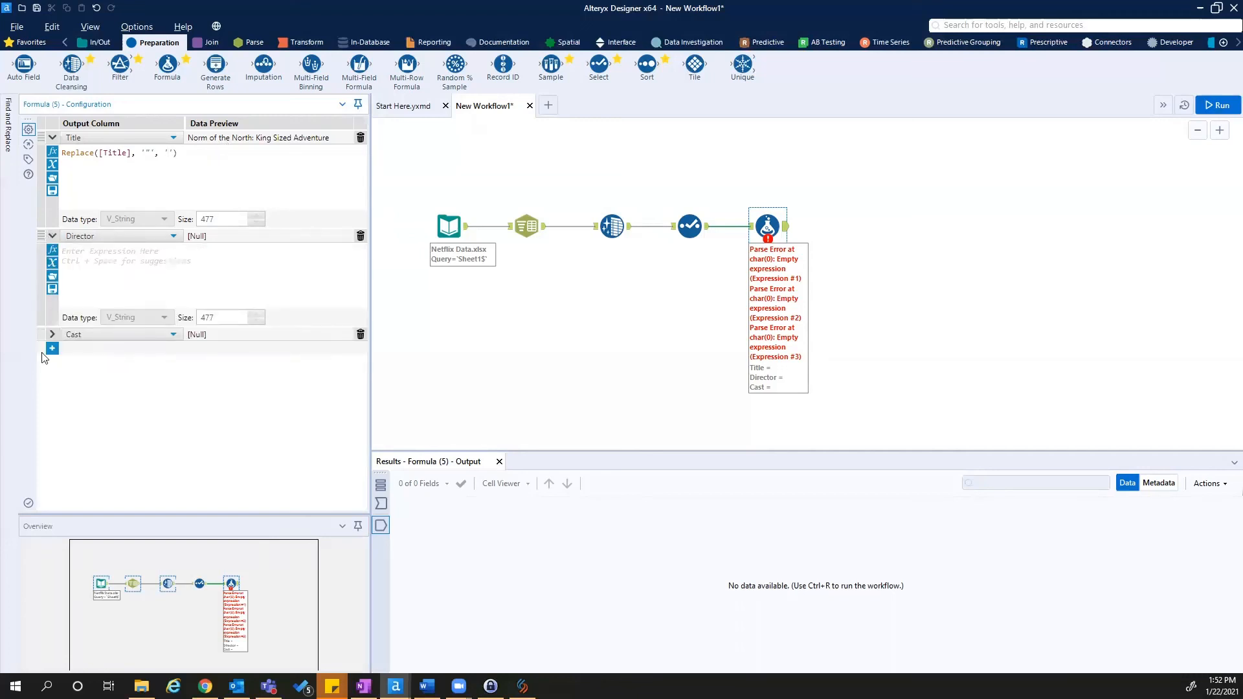
{"action": "left_click", "coordinate": [51, 334]}
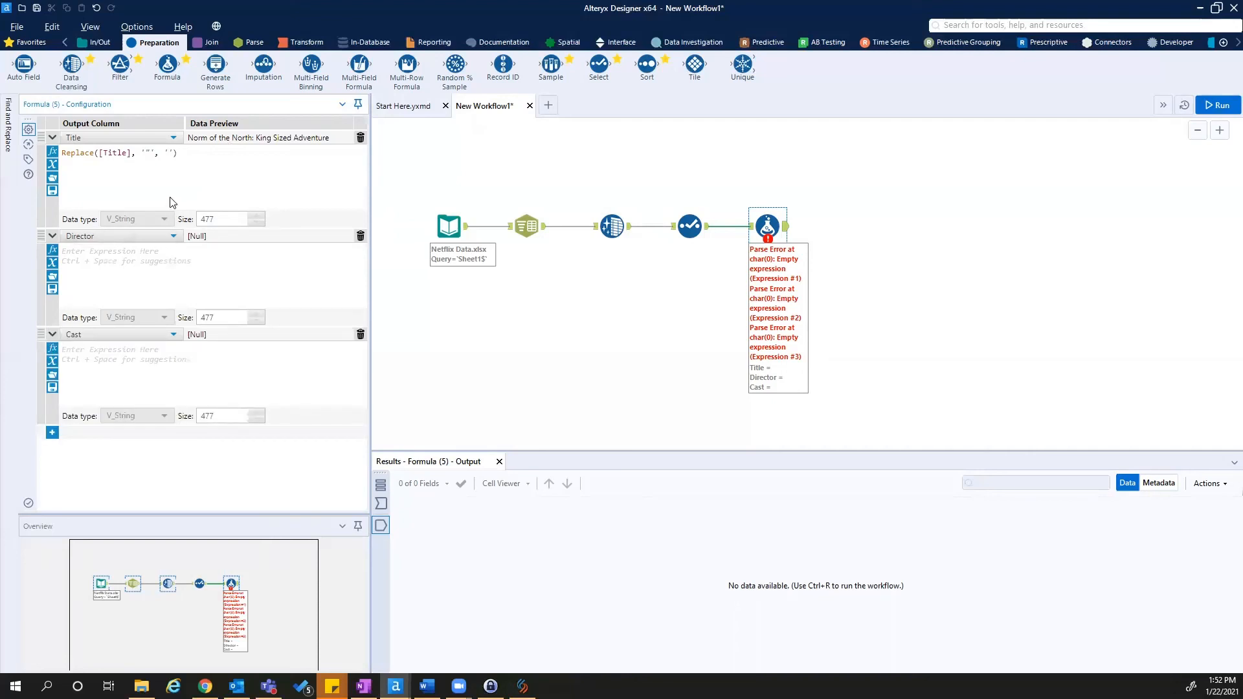
{"action": "left_click_drag", "start_coordinate": [188, 154], "coordinate": [56, 155]}
{"action": "key", "text": "ctrl+c"}
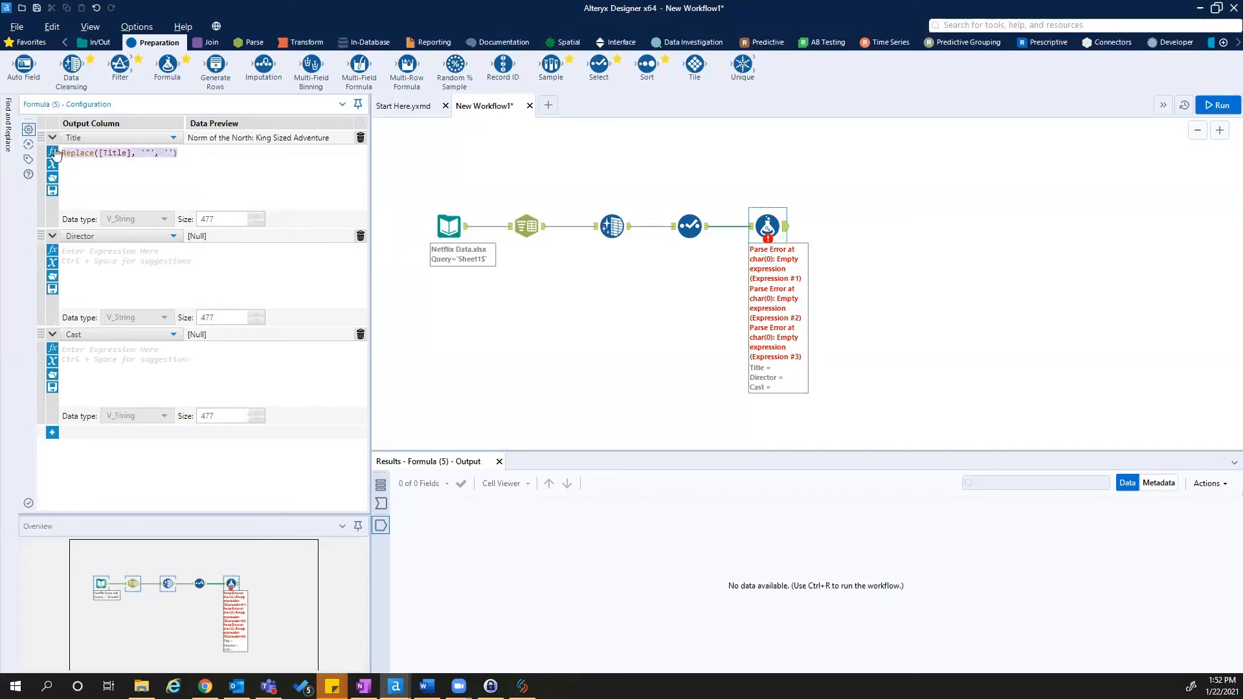
{"action": "left_click", "coordinate": [104, 261]}
{"action": "key", "text": "ctrl+v"}
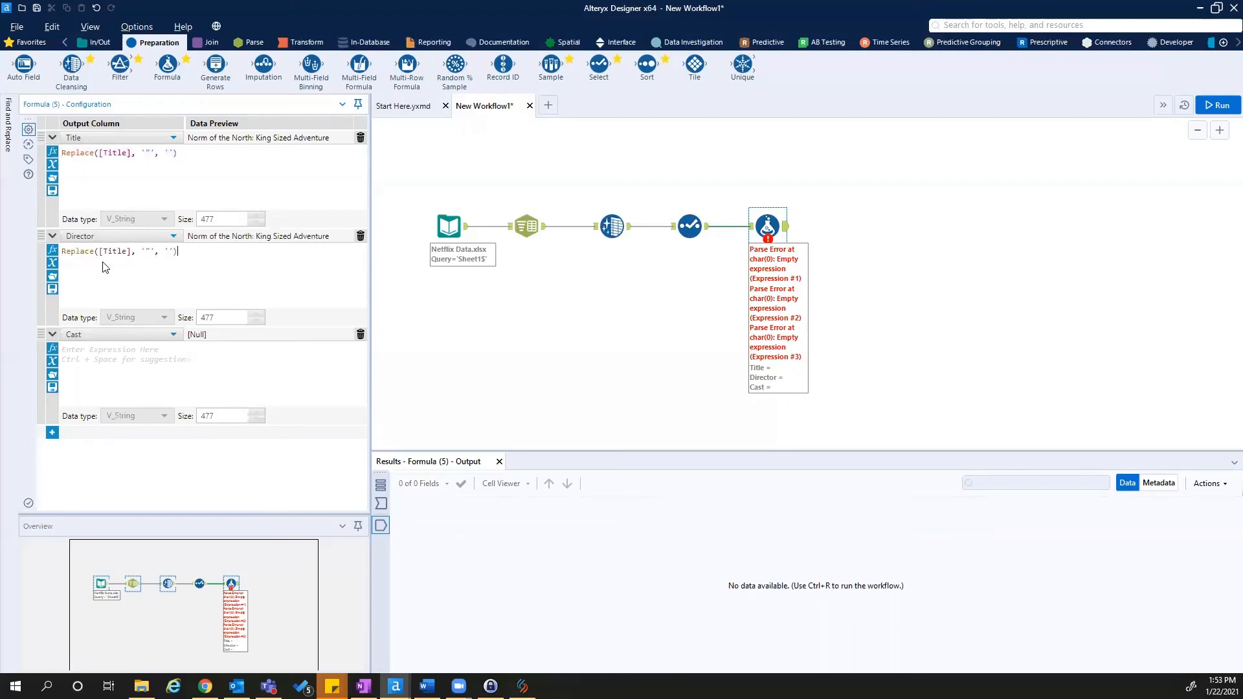
{"action": "right_click", "coordinate": [105, 356]}
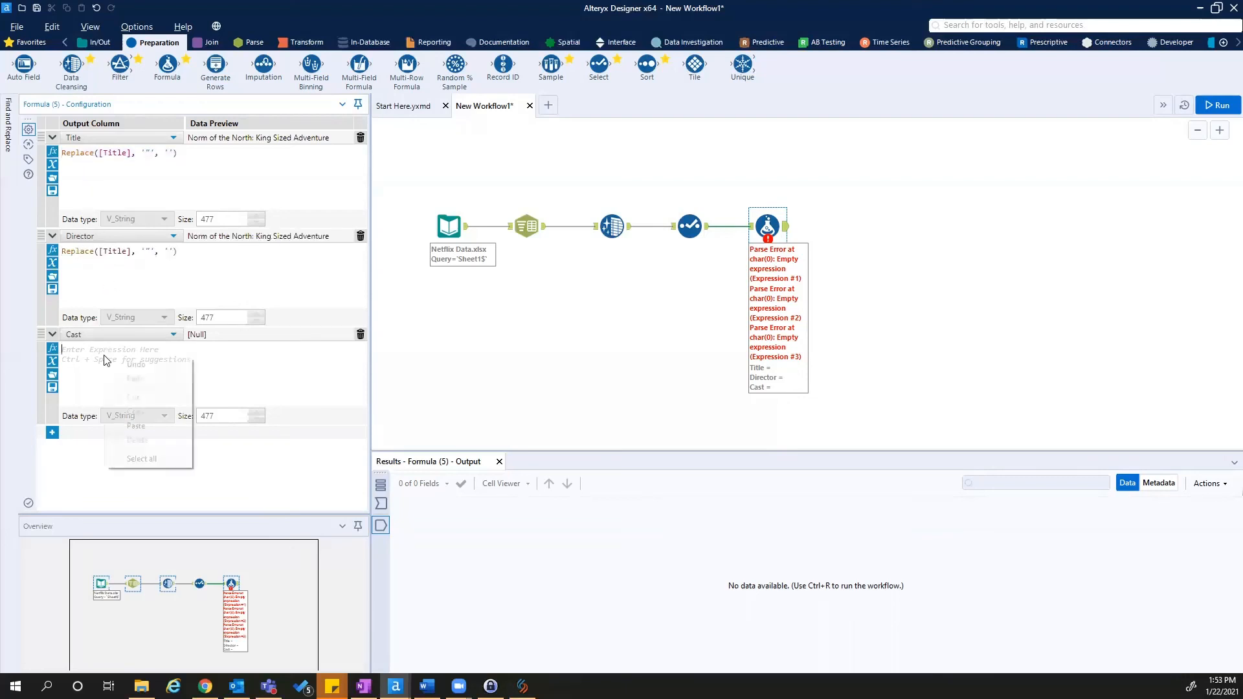
{"action": "left_click", "coordinate": [140, 422]}
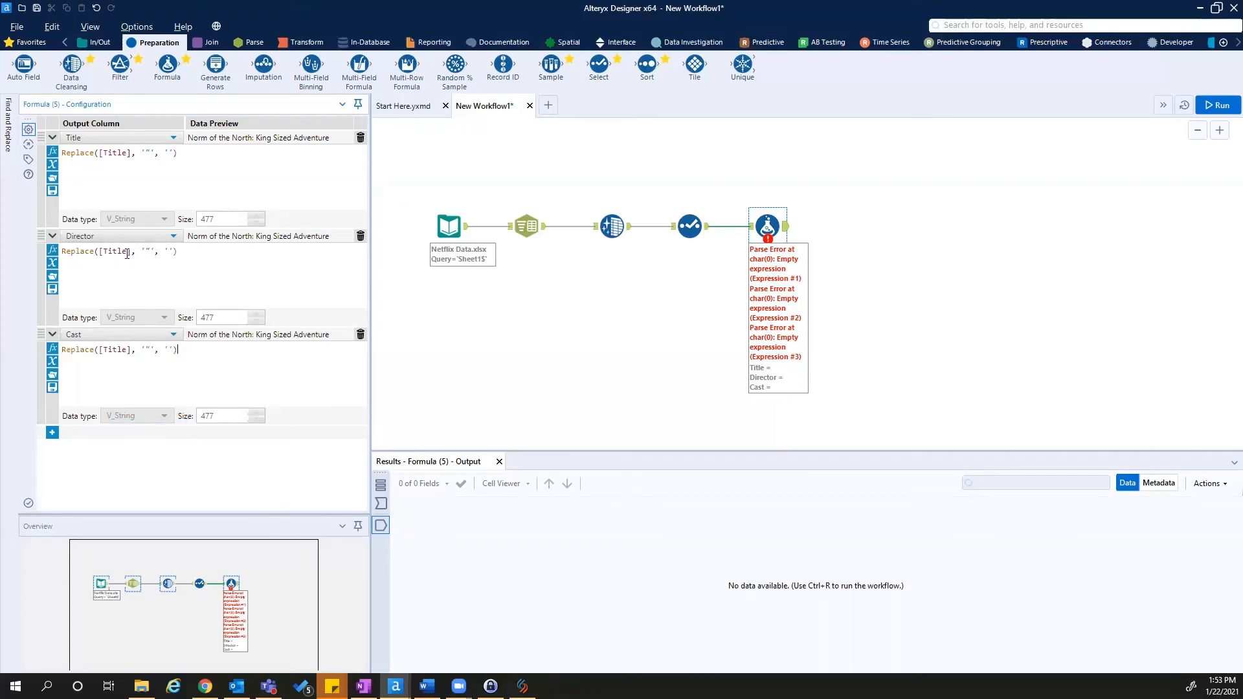
Change the field in the Director column's Replace expression to [Director].
{"action": "double_click", "coordinate": [112, 251]}
{"action": "left_click_drag", "start_coordinate": [112, 251], "coordinate": [99, 250]}
{"action": "type", "text": "[Director]"}
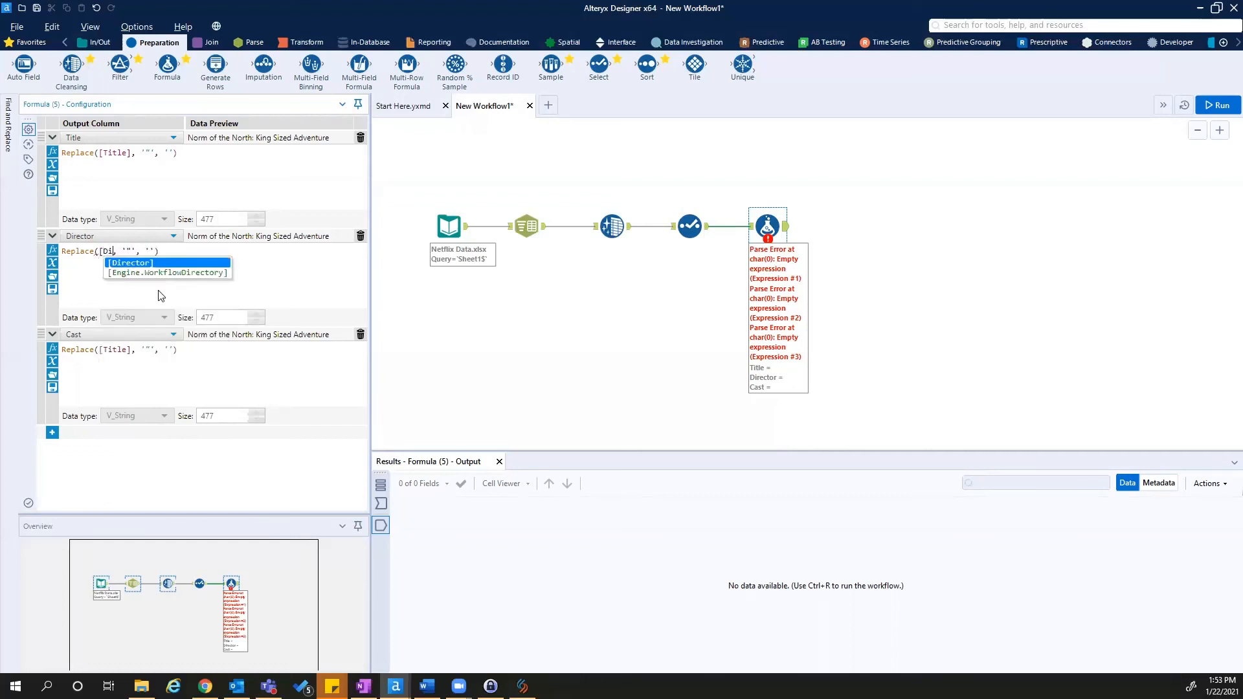
{"action": "key", "text": "Return"}
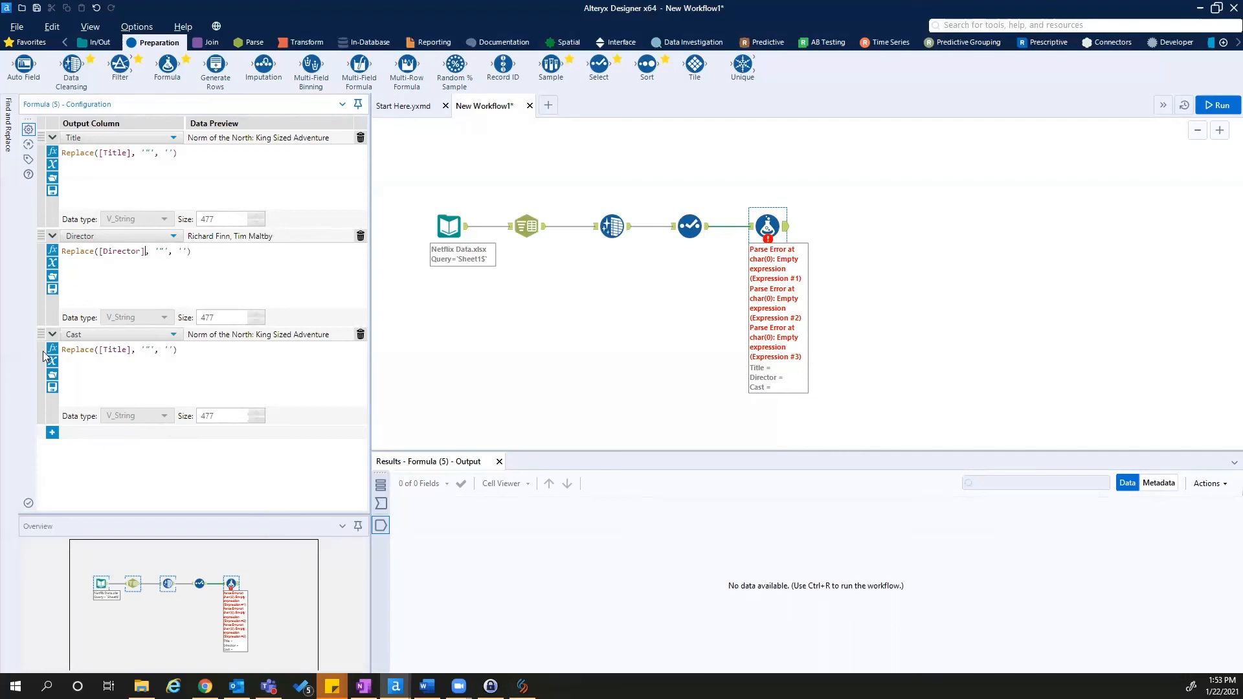
Change the field in the Cast column's Replace expression to [Cast].
{"action": "left_click", "coordinate": [131, 350]}
{"action": "key", "text": "BackSpace"}
{"action": "key", "text": "BackSpace"}
{"action": "key", "text": "BackSpace"}
{"action": "key", "text": "BackSpace"}
{"action": "key", "text": "BackSpace"}
{"action": "type", "text": "C"}
{"action": "key", "text": "Return"}
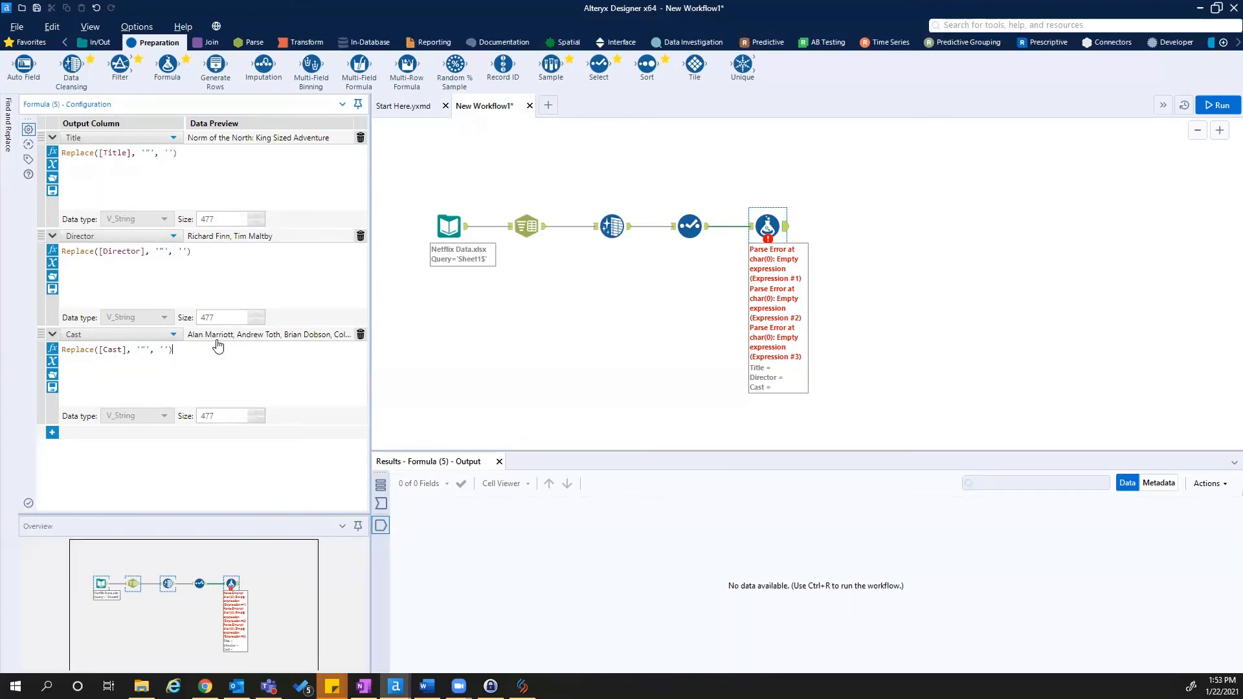
{"action": "left_click", "coordinate": [232, 350]}
Run the workflow with the three Replace formulas and dismiss the completion message.
{"action": "left_click", "coordinate": [1224, 113]}
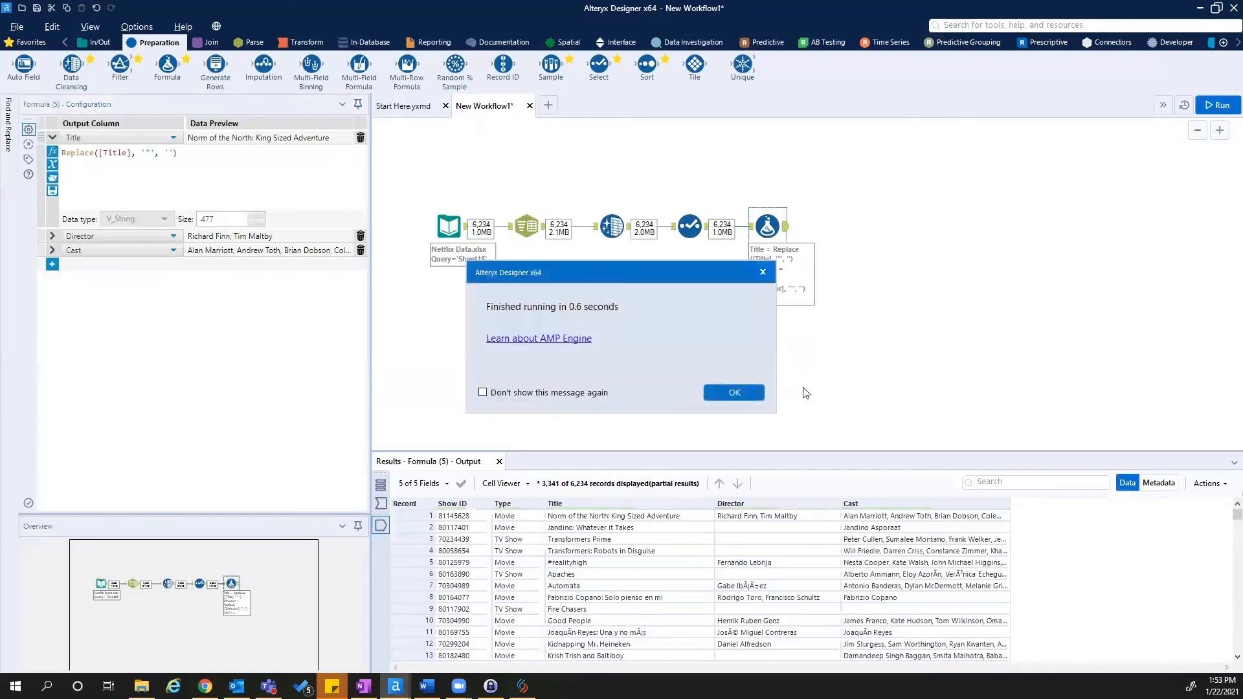
{"action": "left_click", "coordinate": [730, 390]}
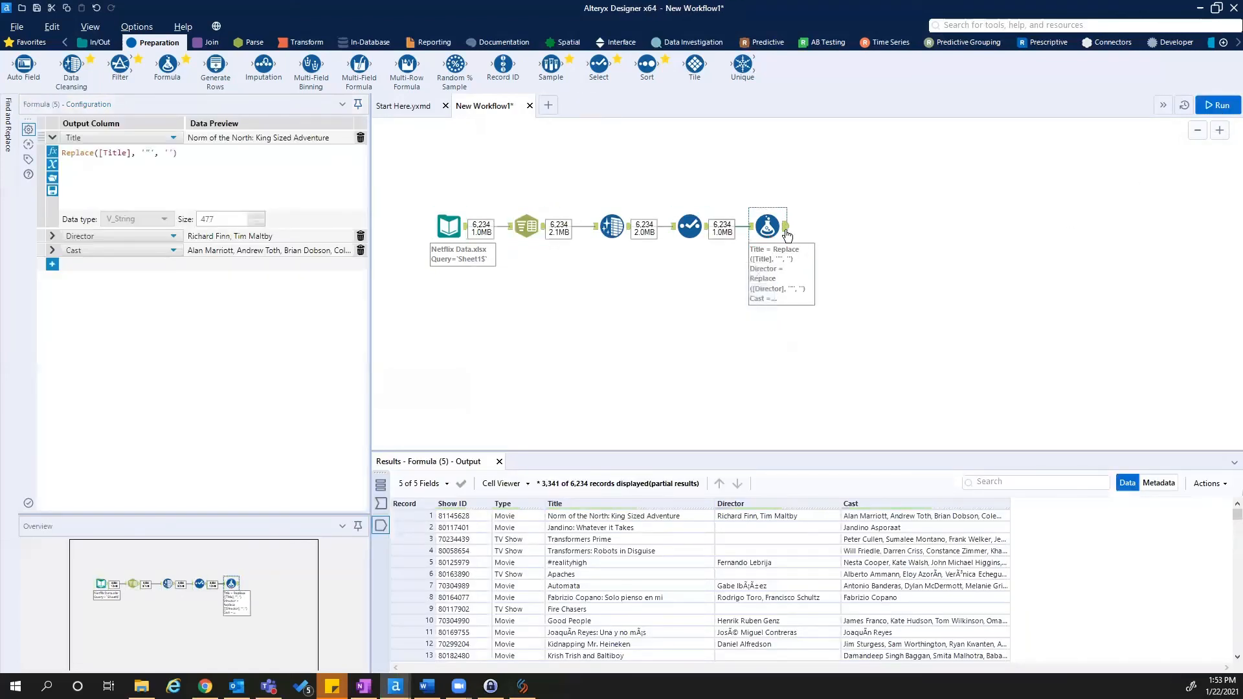